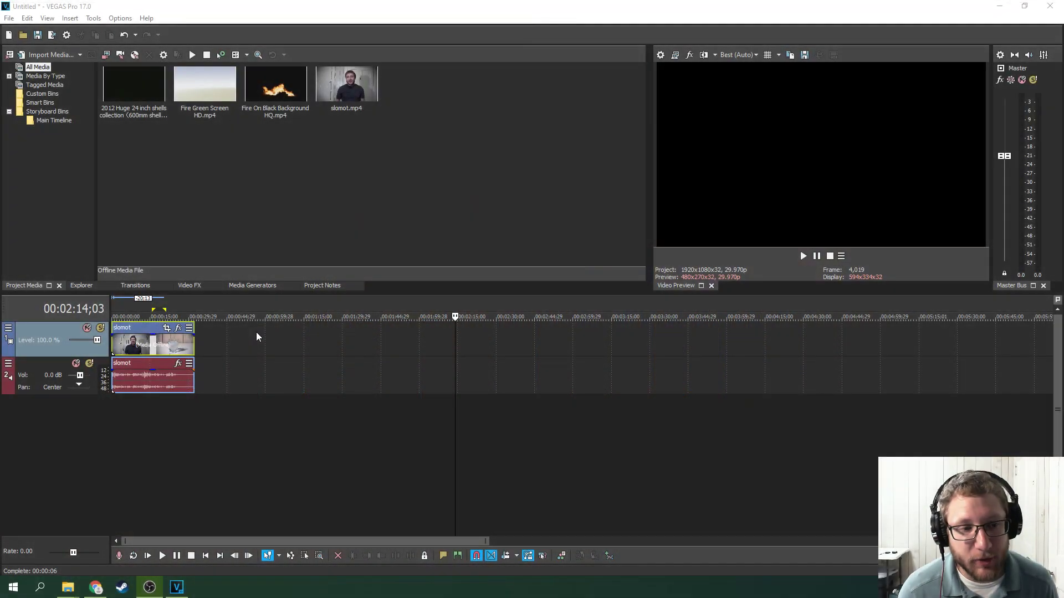
- Move the playhead into the slomot clip to preview it
{"action": "left_click", "coordinate": [225, 343]}
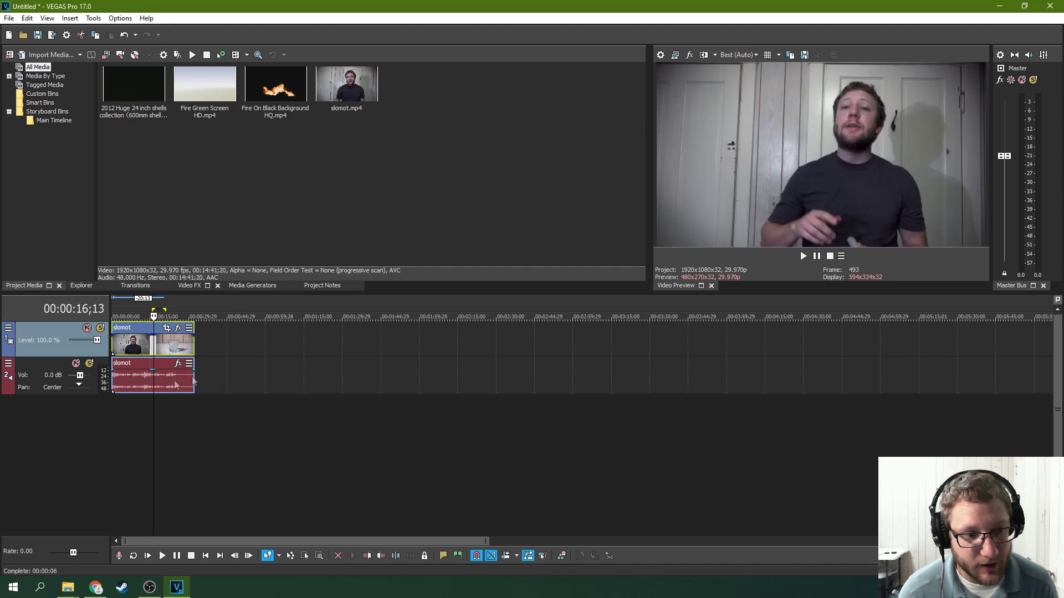
- Lengthen the slomot clip and insert an empty video track below the slomot track
{"action": "left_click_drag", "start_coordinate": [194, 382], "coordinate": [236, 357]}
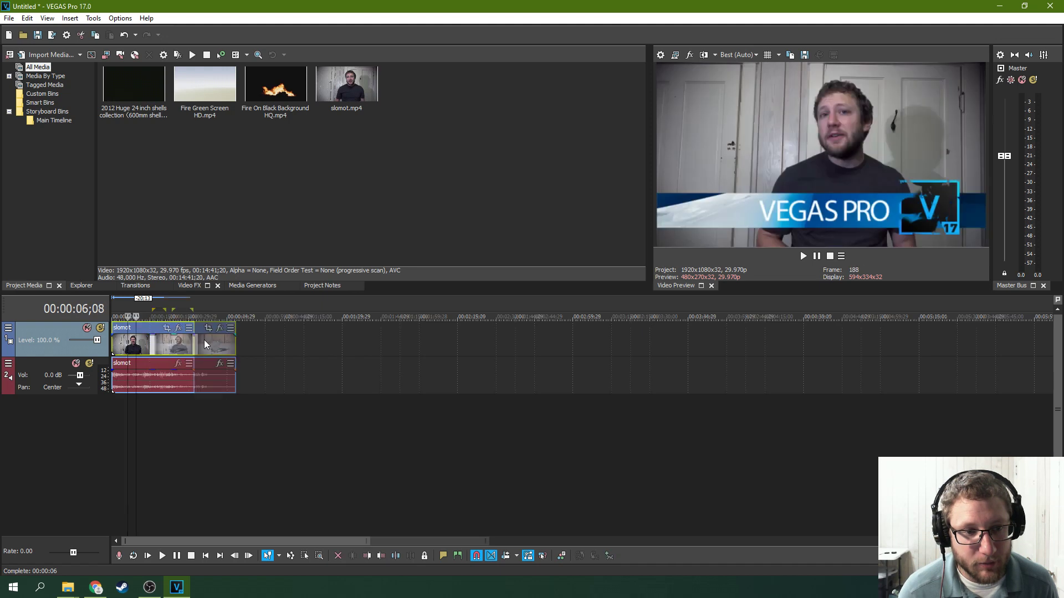
{"action": "scroll", "coordinate": [205, 345], "scroll_direction": "up", "scroll_amount": 3}
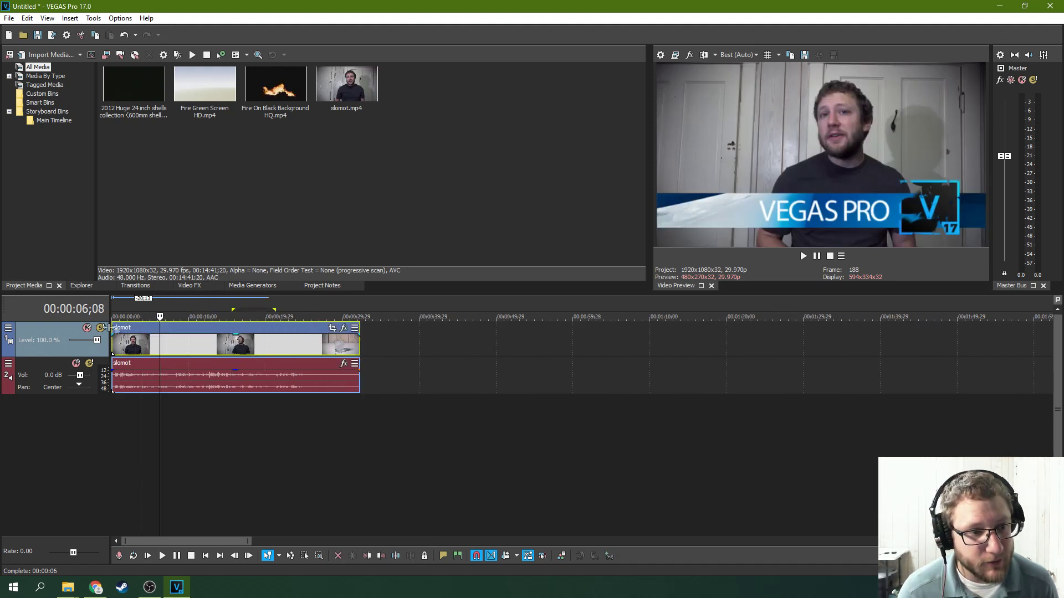
{"action": "right_click", "coordinate": [62, 332]}
{"action": "left_click", "coordinate": [66, 348]}
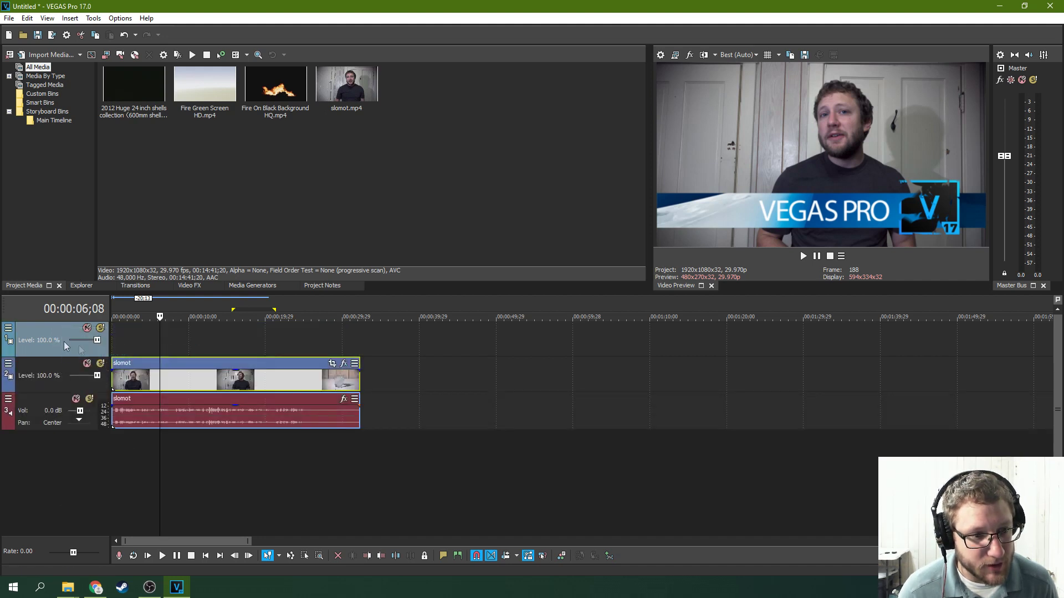
{"action": "left_click_drag", "start_coordinate": [47, 336], "coordinate": [54, 381]}
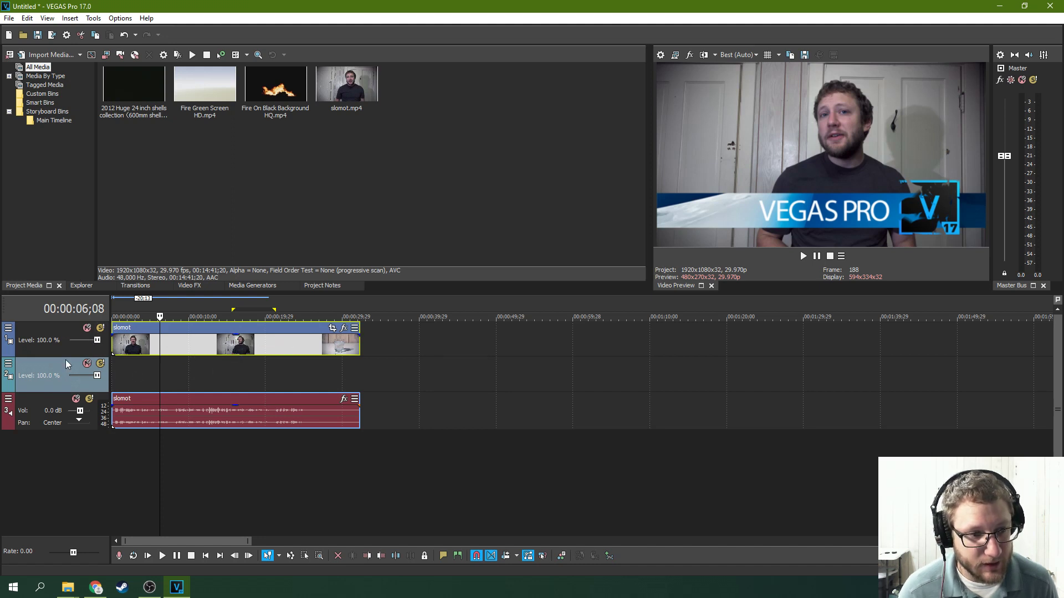
- Make the empty track a compositing child of slomot and shift slomot slightly later
{"action": "left_click", "coordinate": [9, 363]}
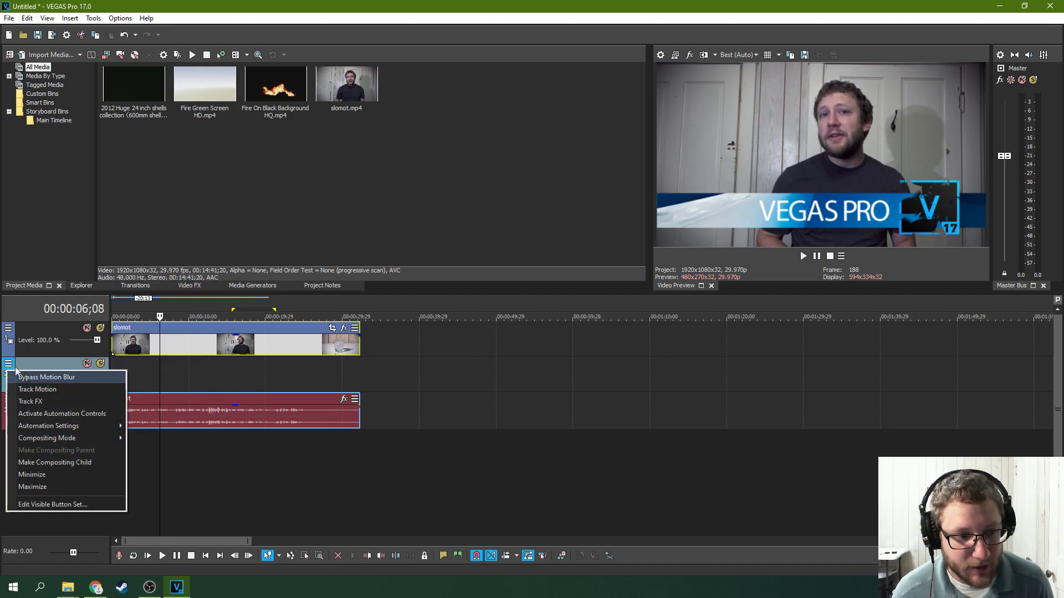
{"action": "left_click", "coordinate": [70, 462]}
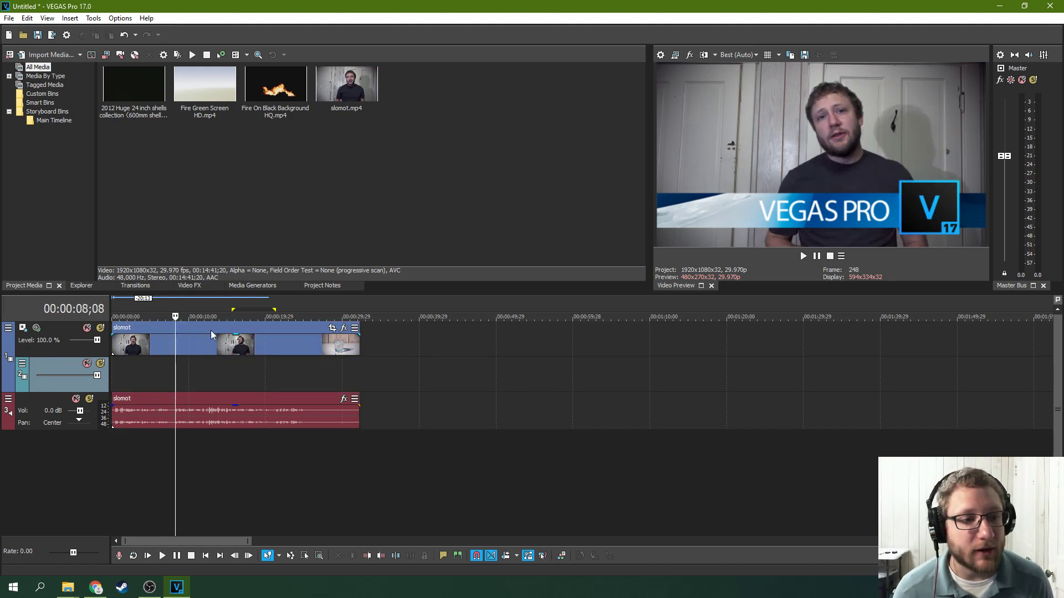
{"action": "left_click_drag", "start_coordinate": [216, 337], "coordinate": [240, 337]}
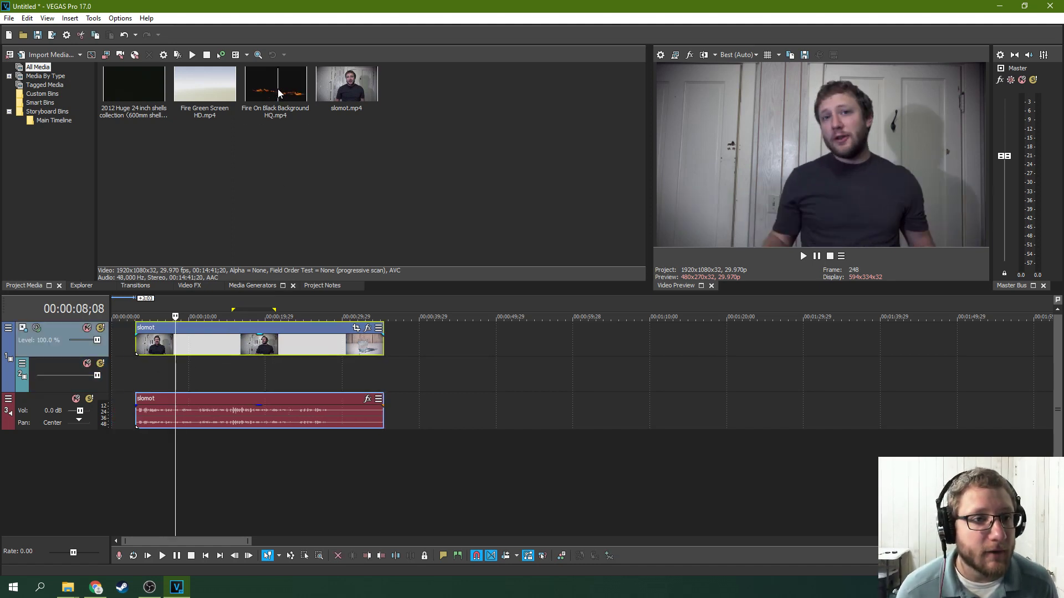
- Place the Fire On Black Background HQ clip on the child track, its audio on its own track
{"action": "left_click_drag", "start_coordinate": [280, 100], "coordinate": [282, 125]}
{"action": "left_click_drag", "start_coordinate": [253, 290], "coordinate": [159, 376]}
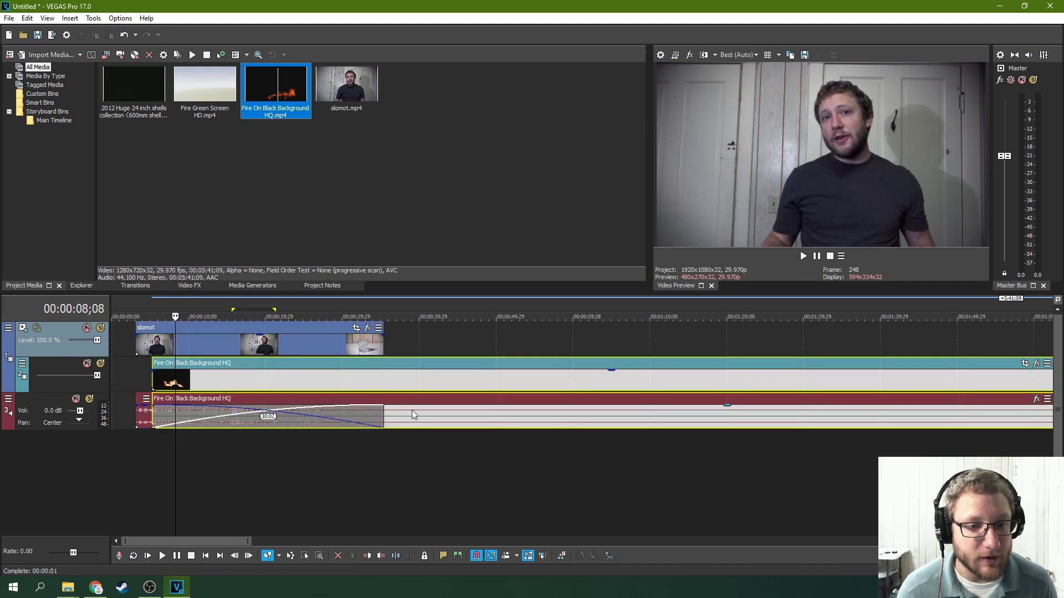
{"action": "left_click_drag", "start_coordinate": [412, 415], "coordinate": [289, 438]}
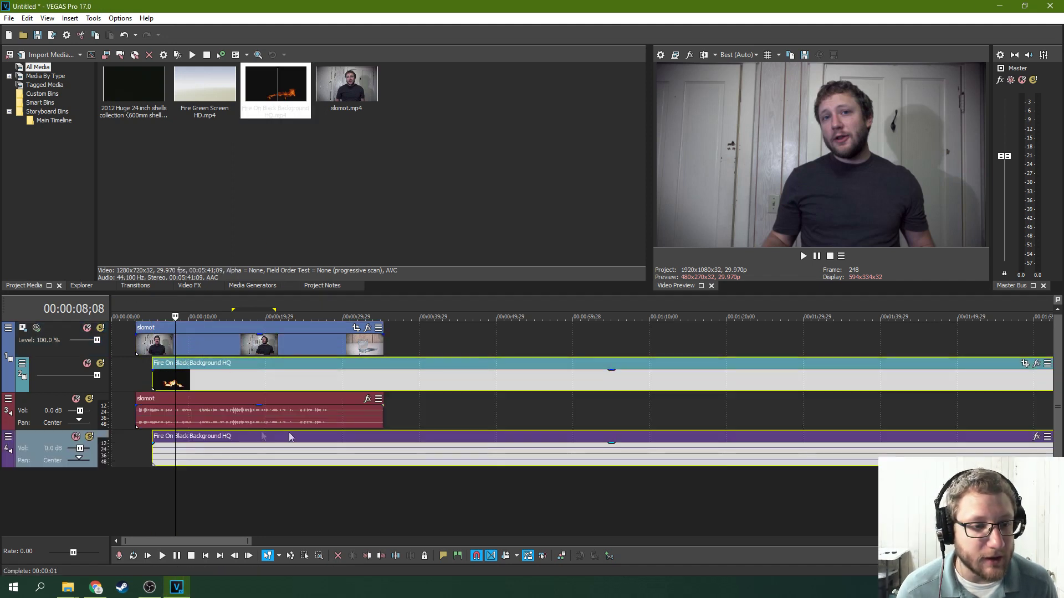
- Mute the fire and slomot audio tracks and align the fire clip's start with slomot
{"action": "left_click", "coordinate": [75, 437]}
{"action": "left_click", "coordinate": [76, 399]}
{"action": "left_click", "coordinate": [211, 365]}
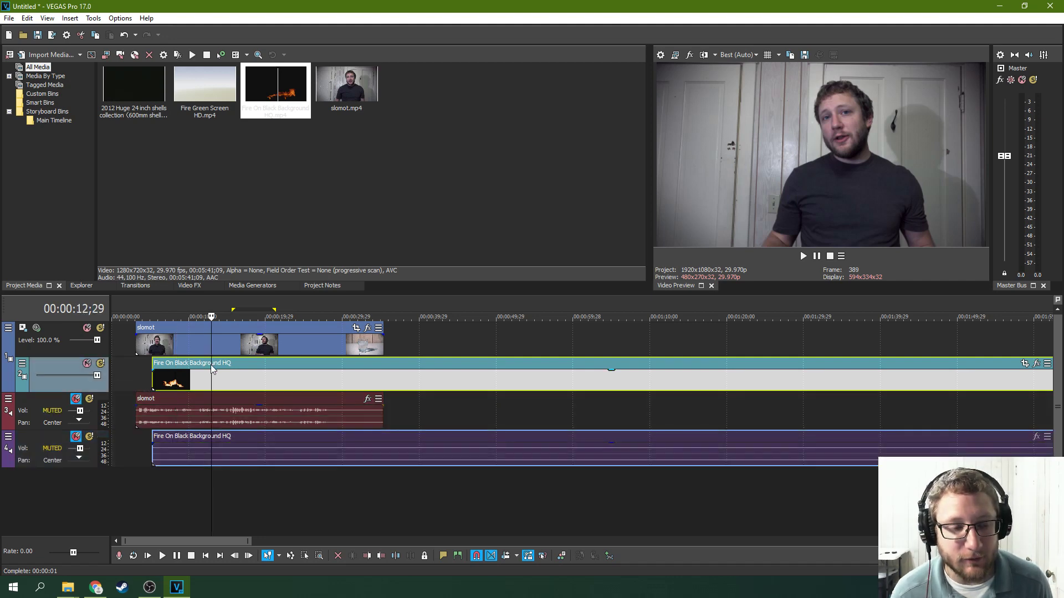
{"action": "left_click_drag", "start_coordinate": [264, 366], "coordinate": [249, 368]}
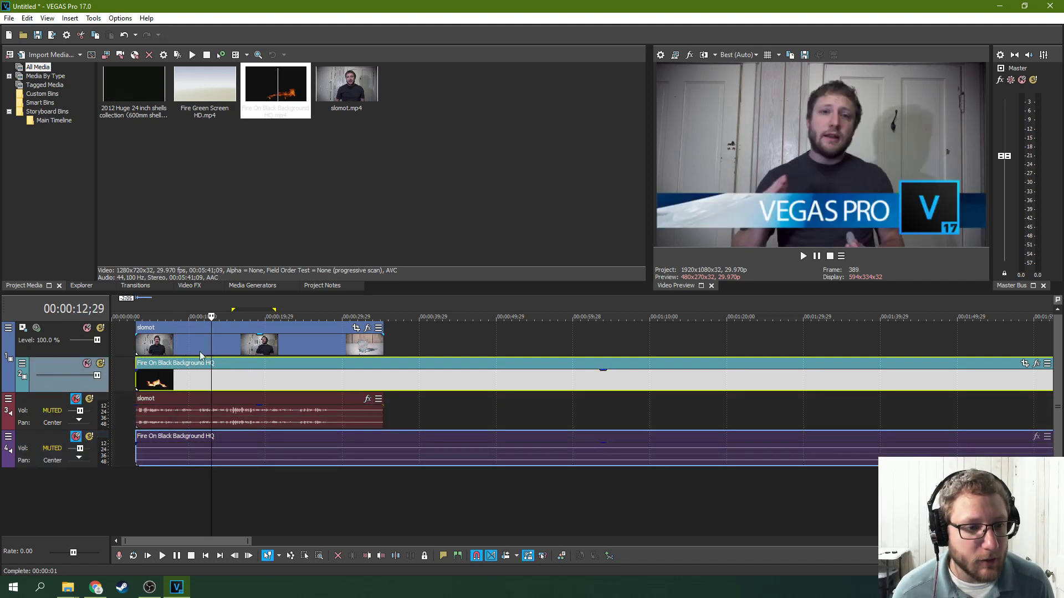
{"action": "left_click", "coordinate": [187, 345]}
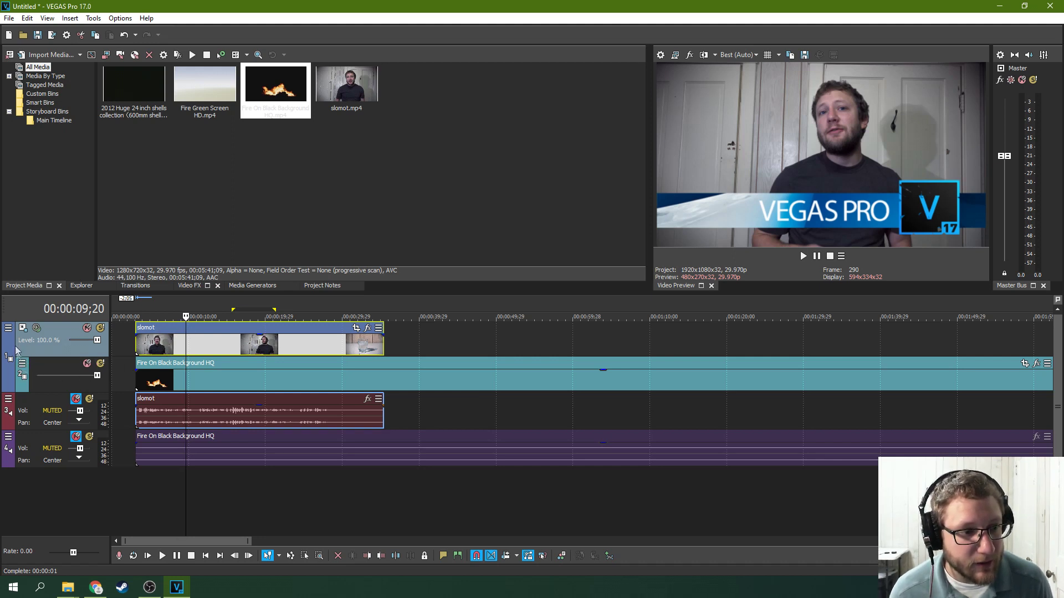
- Set the slomot track's compositing mode to Screen so the fire blends over the video
{"action": "left_click", "coordinate": [9, 328]}
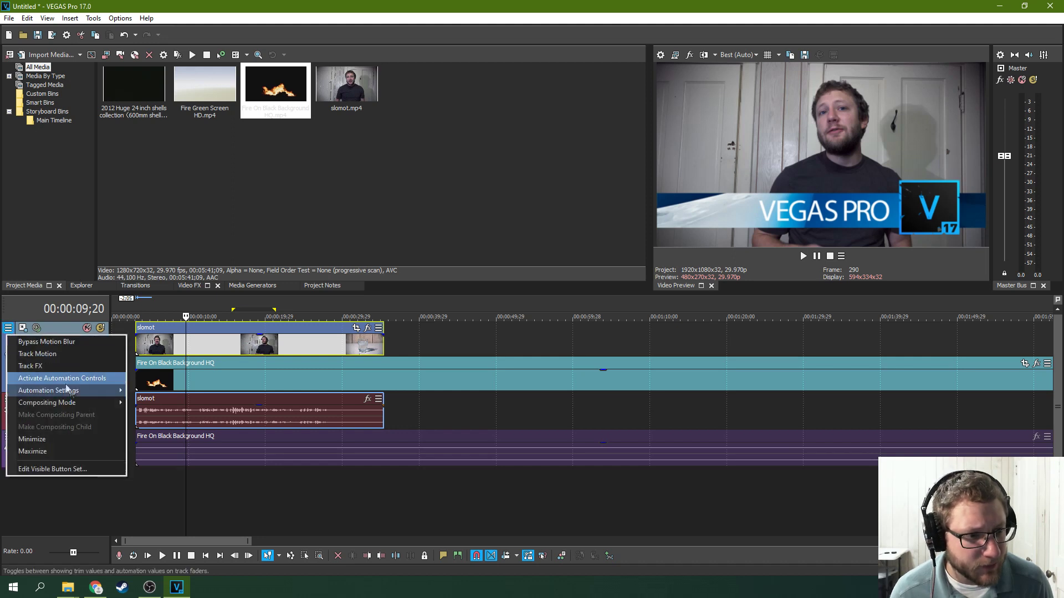
{"action": "left_click", "coordinate": [19, 322]}
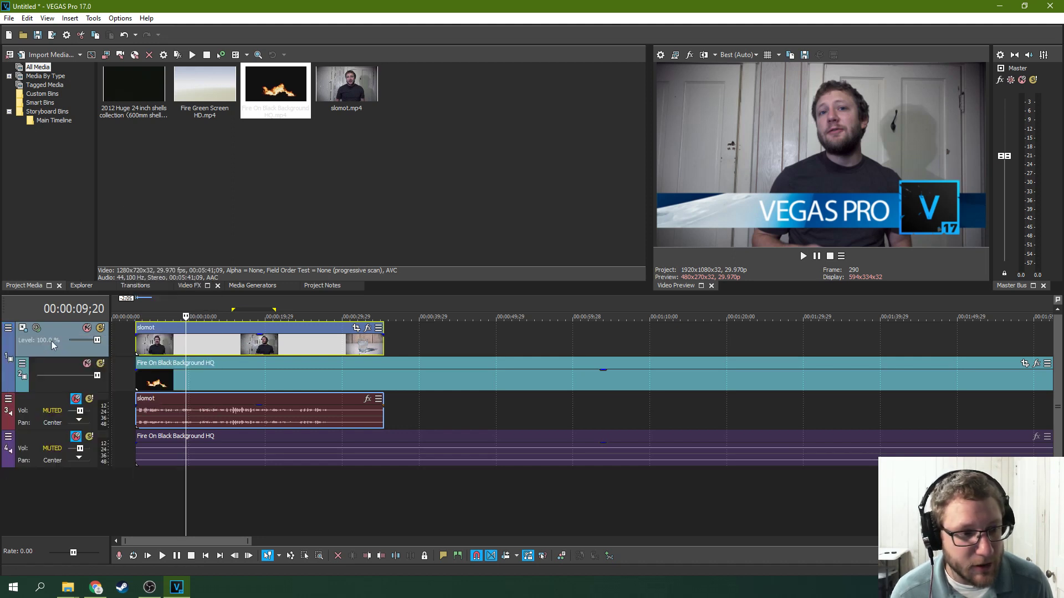
{"action": "left_click", "coordinate": [10, 328]}
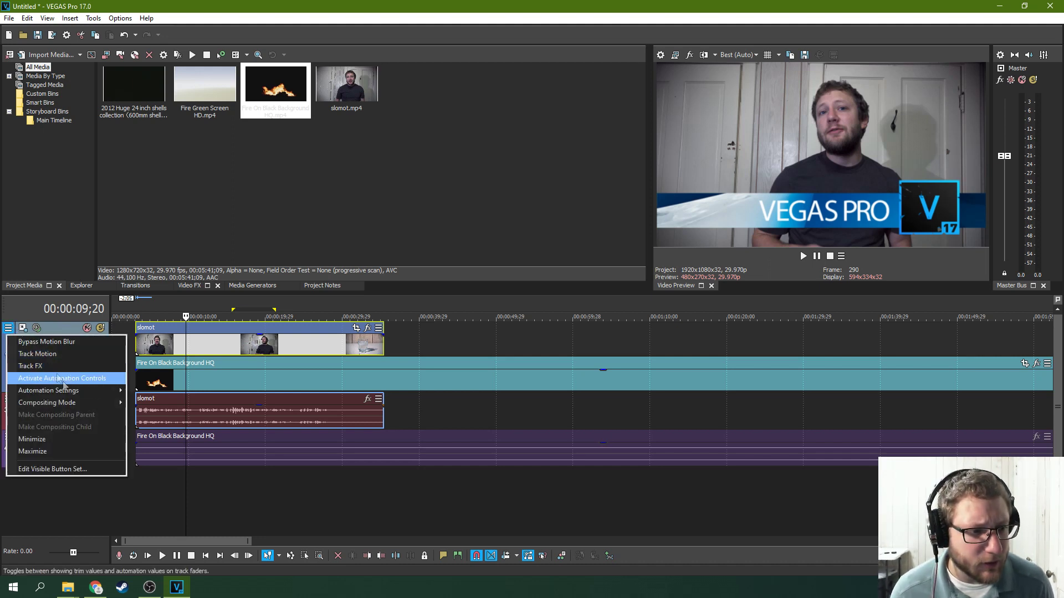
{"action": "mouse_move", "coordinate": [80, 407]}
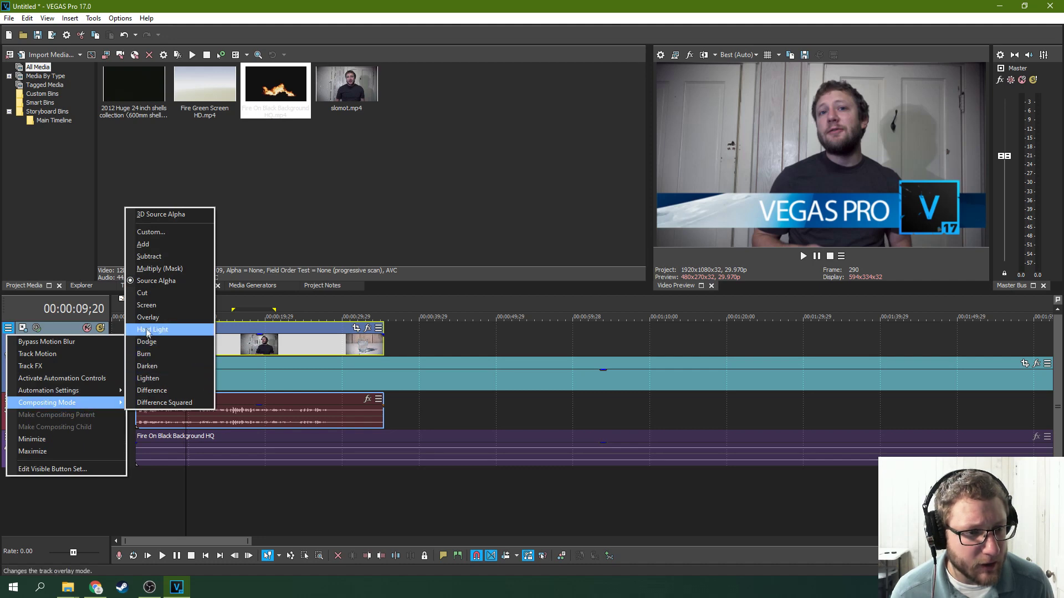
{"action": "left_click", "coordinate": [147, 305]}
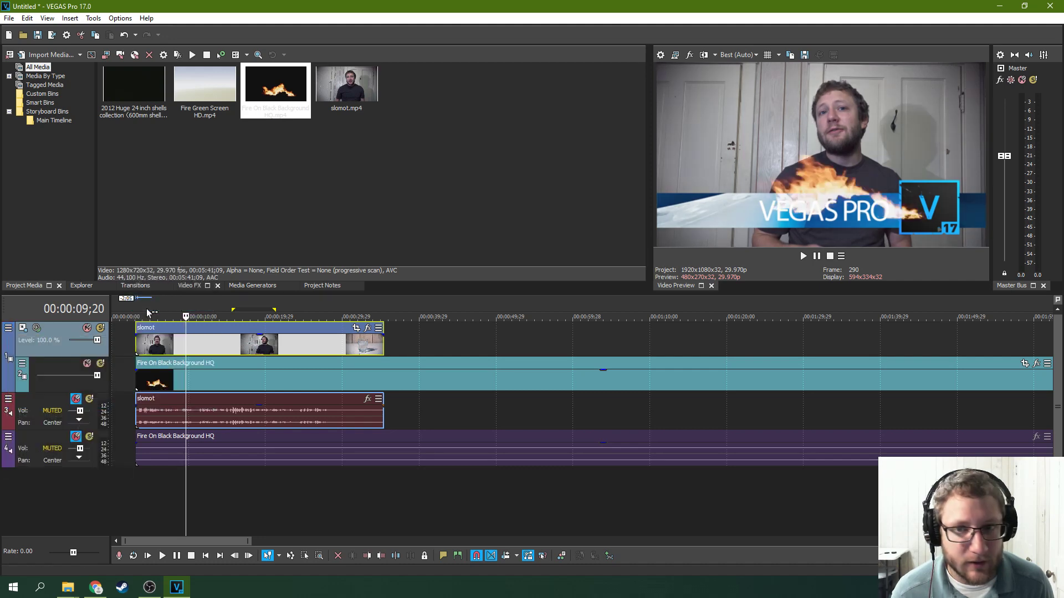
{"action": "left_click", "coordinate": [230, 355]}
- Move the fire clip much later and add the fireworks shells clip at the child track's start
{"action": "left_click", "coordinate": [340, 367]}
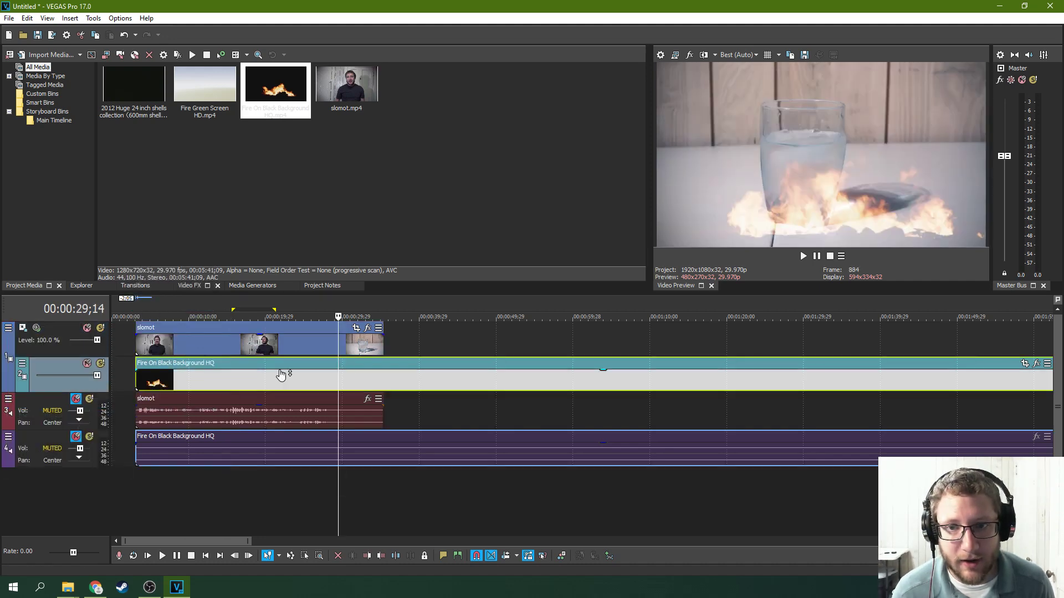
{"action": "left_click_drag", "start_coordinate": [280, 368], "coordinate": [235, 132]}
{"action": "left_click_drag", "start_coordinate": [154, 96], "coordinate": [199, 425]}
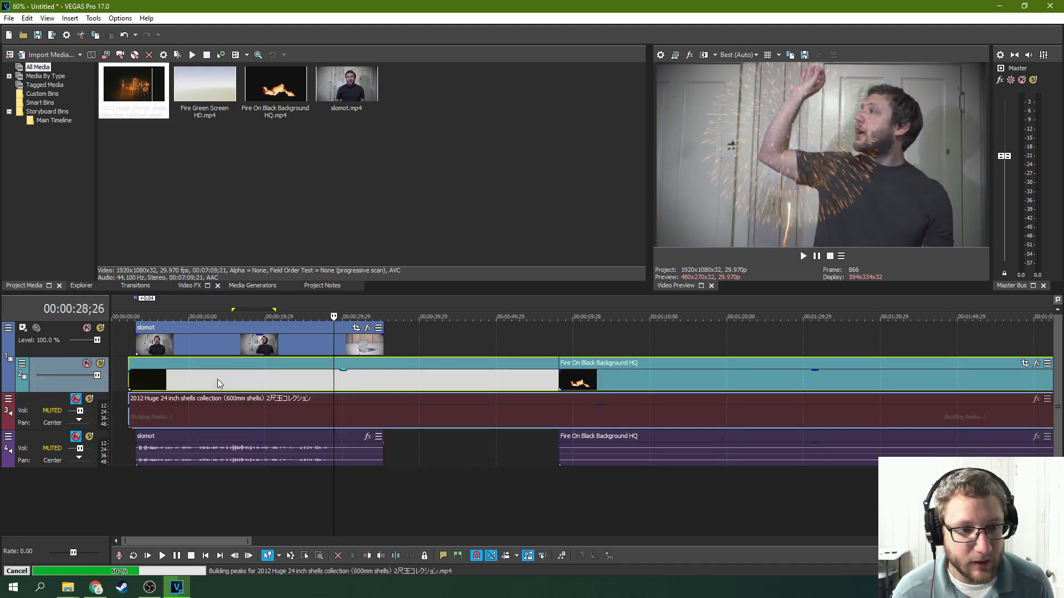
- Preview the fireworks shells overlay at several points around 17-25 seconds
{"action": "left_click", "coordinate": [218, 382]}
{"action": "left_click", "coordinate": [285, 384]}
{"action": "left_click", "coordinate": [307, 384]}
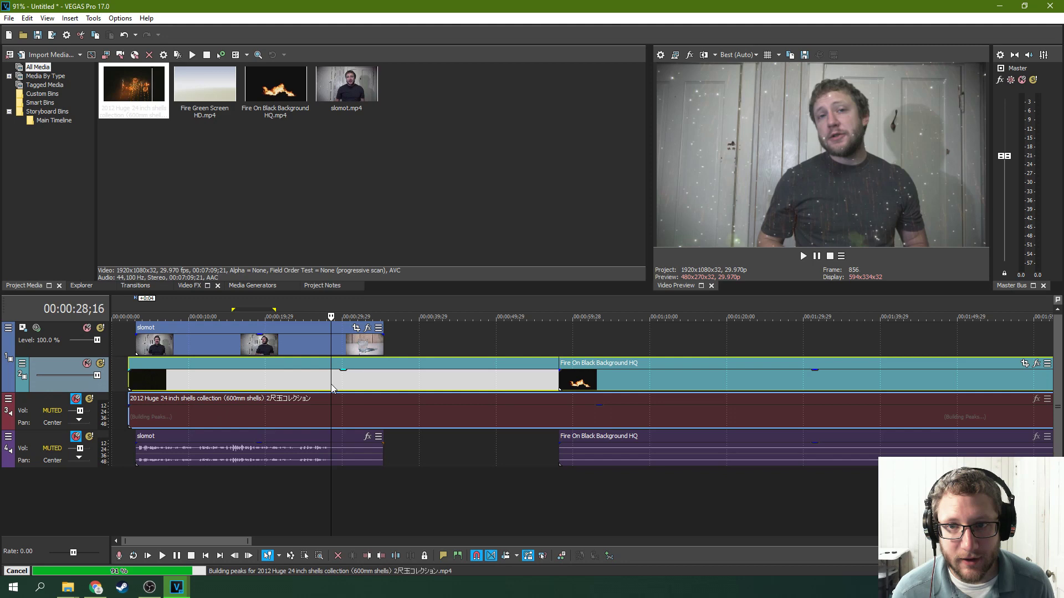
{"action": "left_click", "coordinate": [303, 386]}
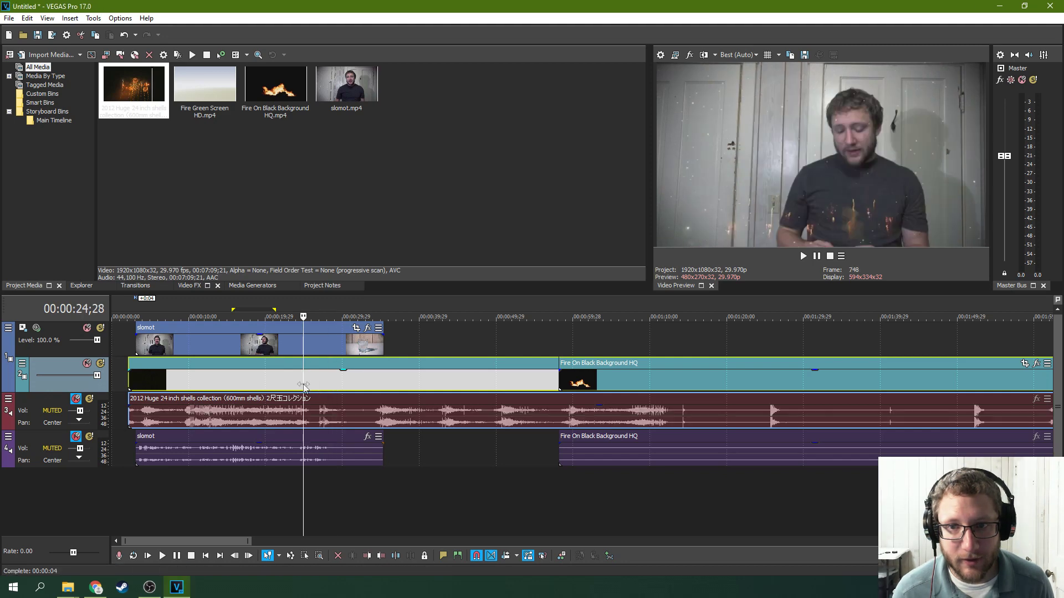
{"action": "left_click", "coordinate": [434, 385]}
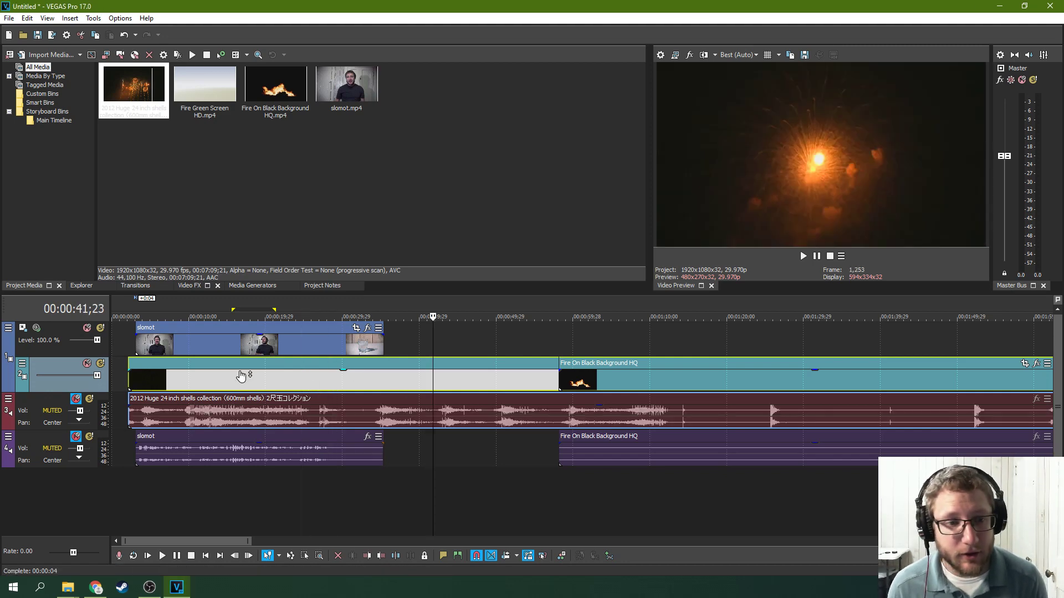
{"action": "left_click", "coordinate": [249, 381]}
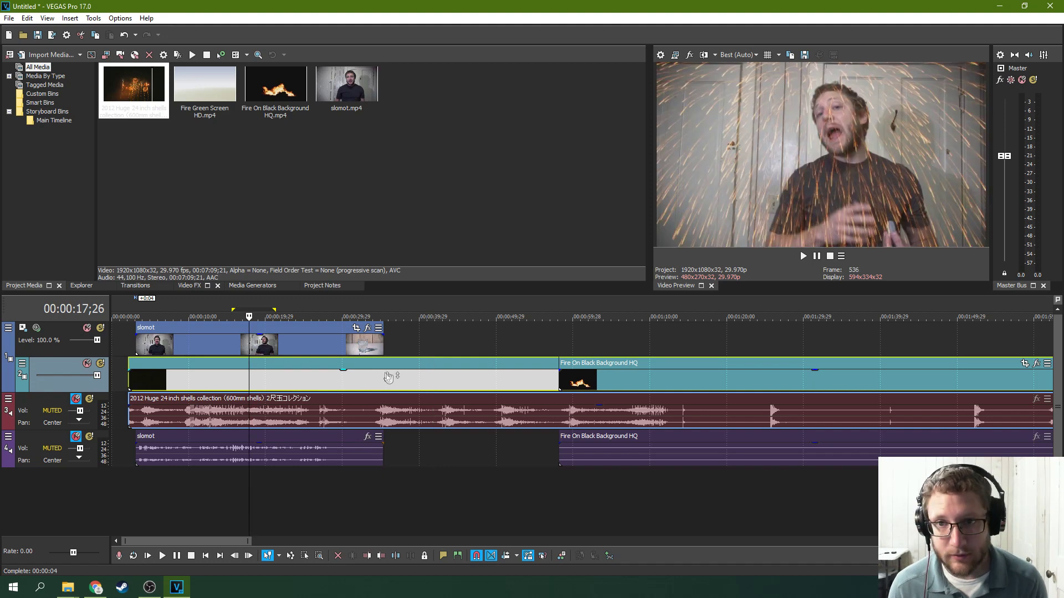
- Delete the fireworks clip, move the fire clip and audio back near the start, check 00:00:23;12
{"action": "key", "text": "Delete"}
{"action": "left_click_drag", "start_coordinate": [598, 373], "coordinate": [208, 372]}
{"action": "left_click_drag", "start_coordinate": [313, 442], "coordinate": [291, 409]}
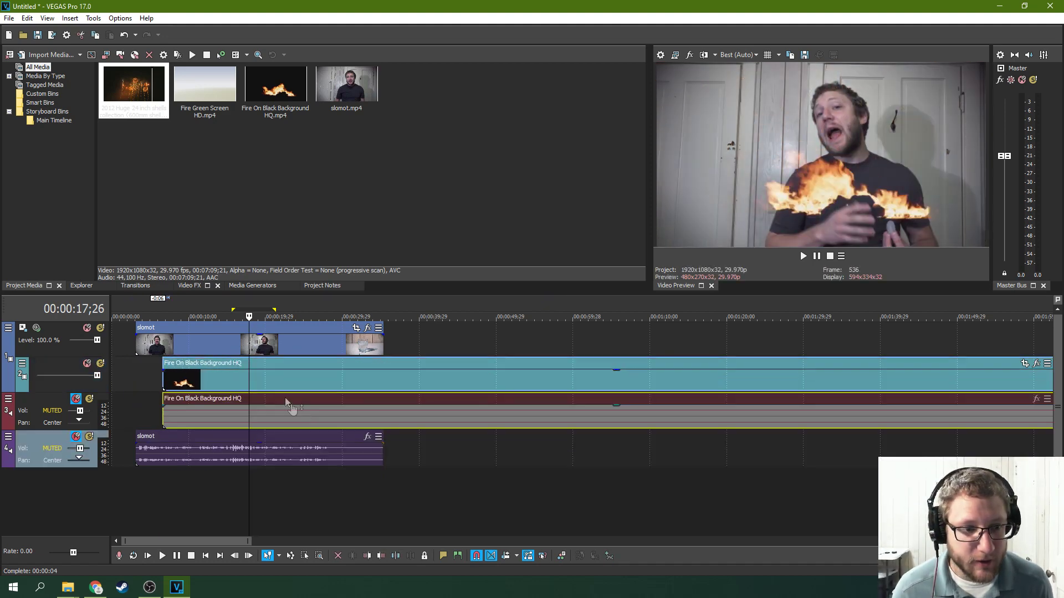
{"action": "left_click", "coordinate": [271, 379]}
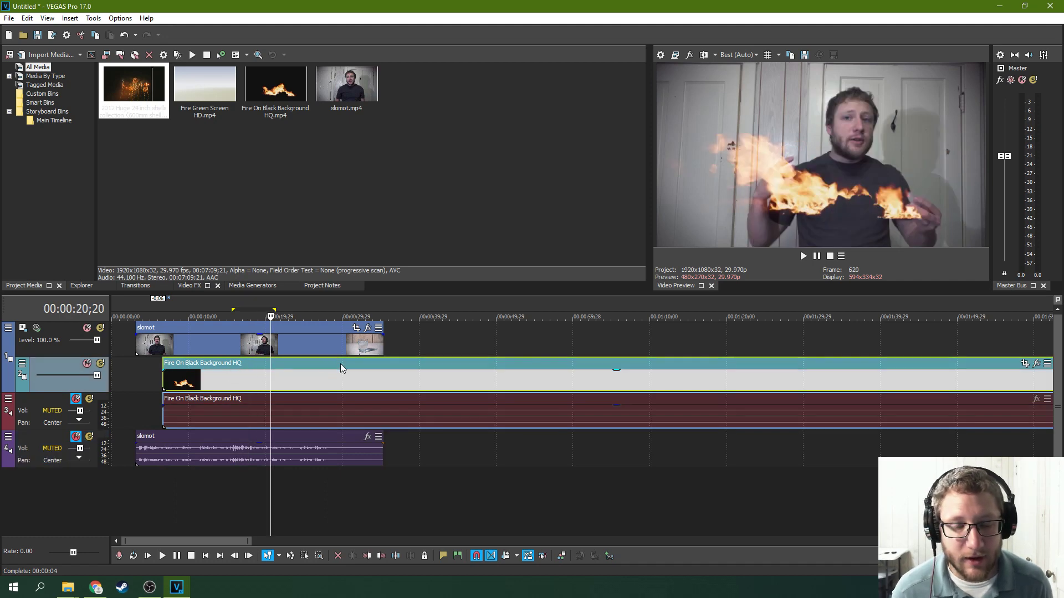
{"action": "left_click_drag", "start_coordinate": [341, 367], "coordinate": [368, 383]}
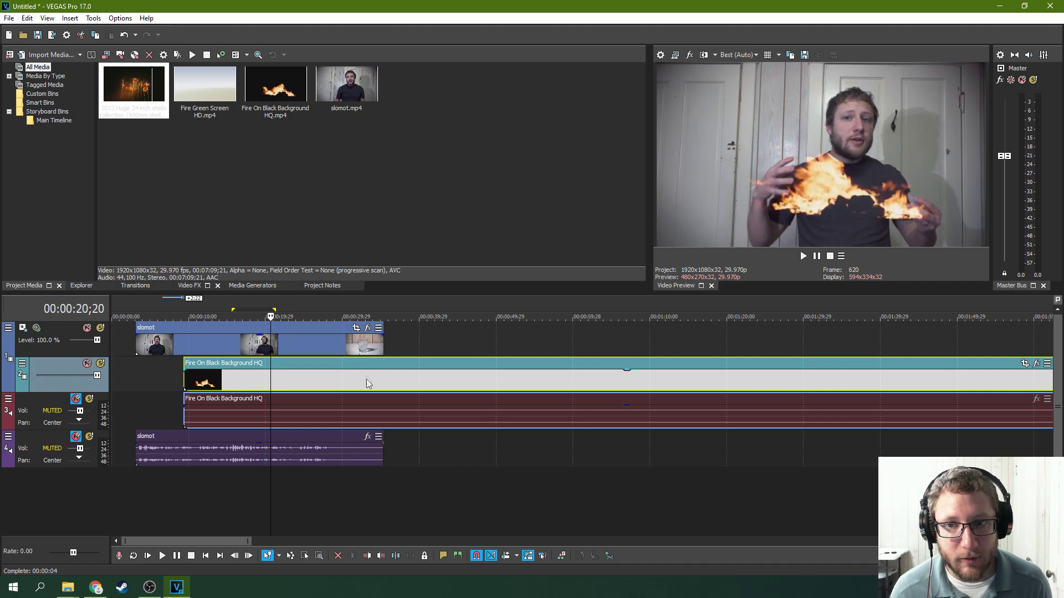
{"action": "left_click", "coordinate": [292, 371]}
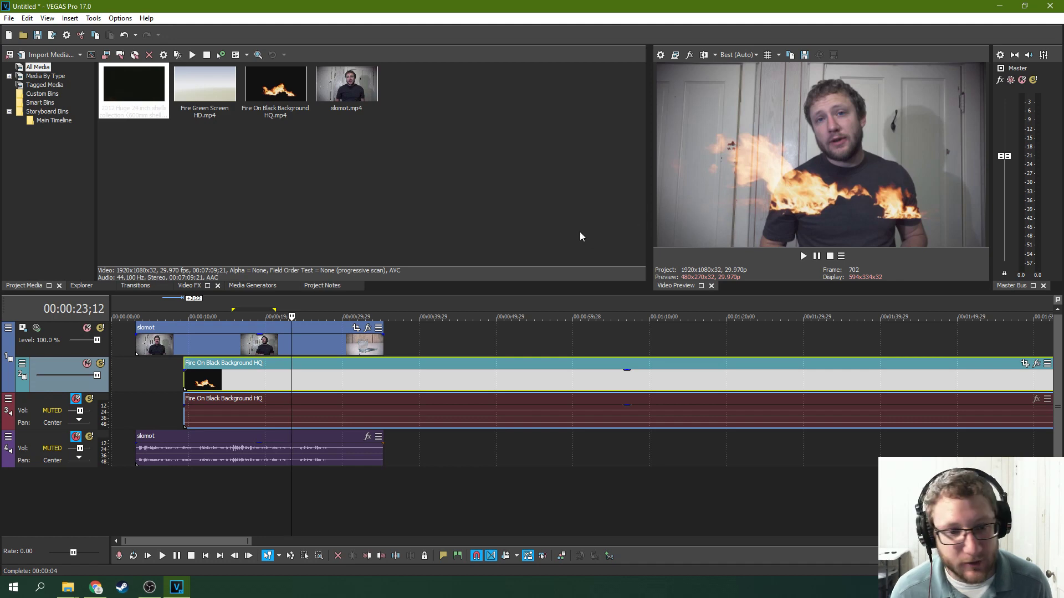
- Move the fire clip to the top track after slomot and apply the default Levels preset
{"action": "left_click_drag", "start_coordinate": [241, 367], "coordinate": [482, 345]}
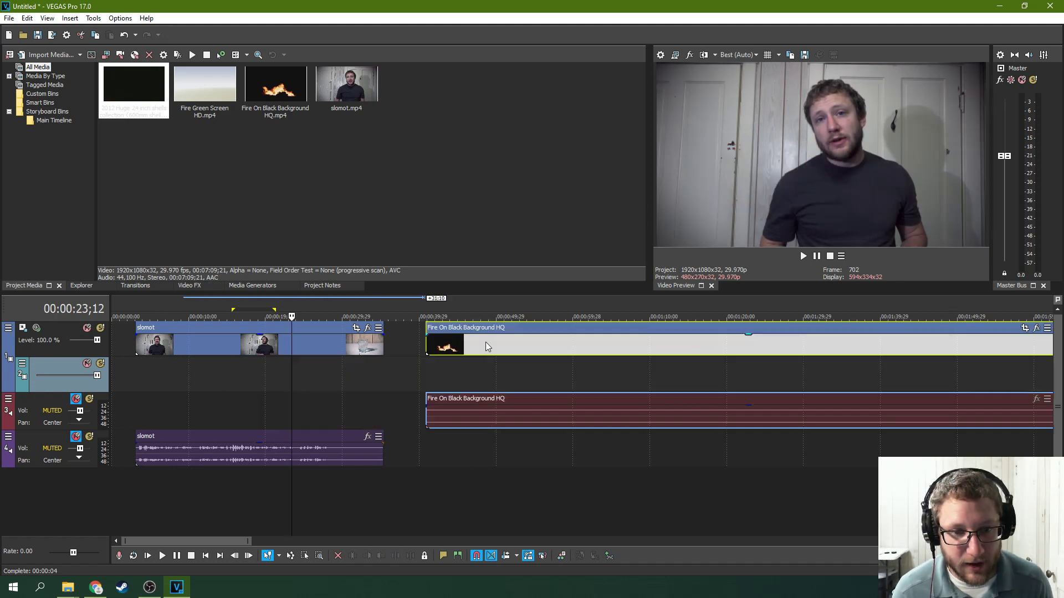
{"action": "left_click", "coordinate": [189, 285]}
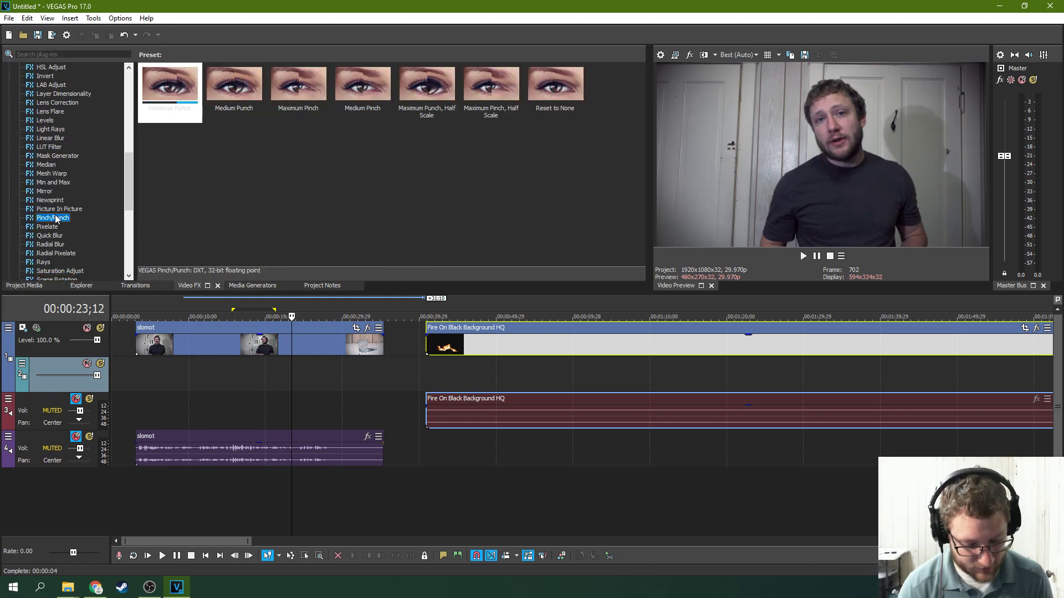
{"action": "key", "text": "l"}
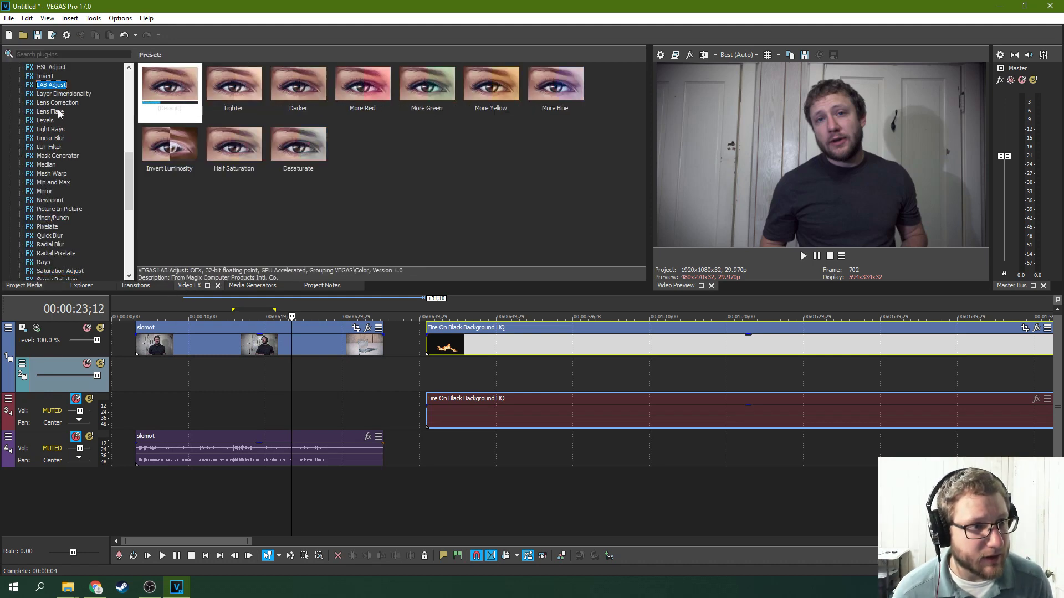
{"action": "left_click_drag", "start_coordinate": [54, 119], "coordinate": [323, 231]}
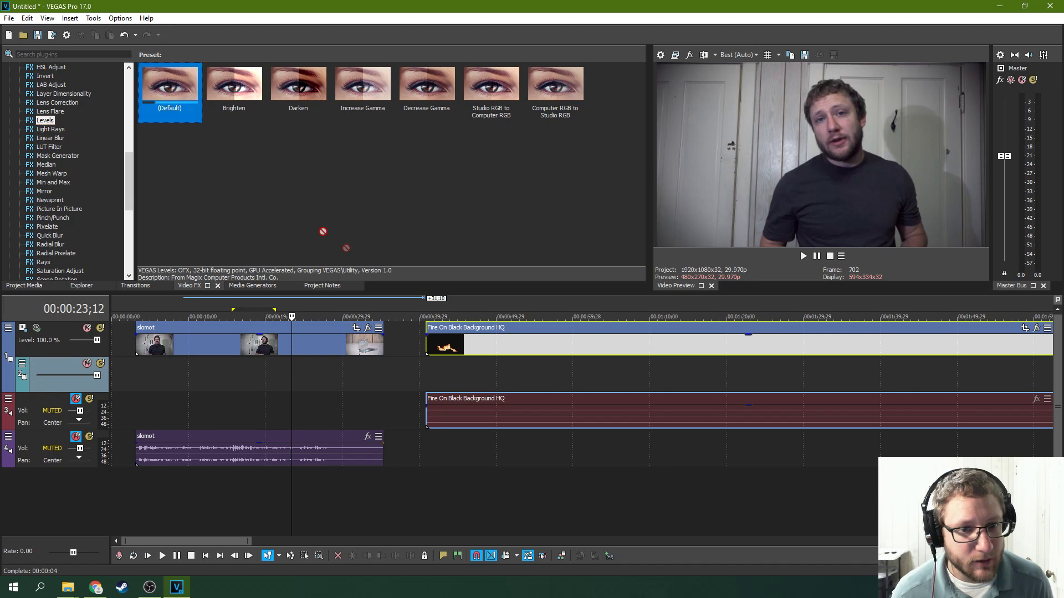
{"action": "left_click_drag", "start_coordinate": [454, 339], "coordinate": [454, 339]}
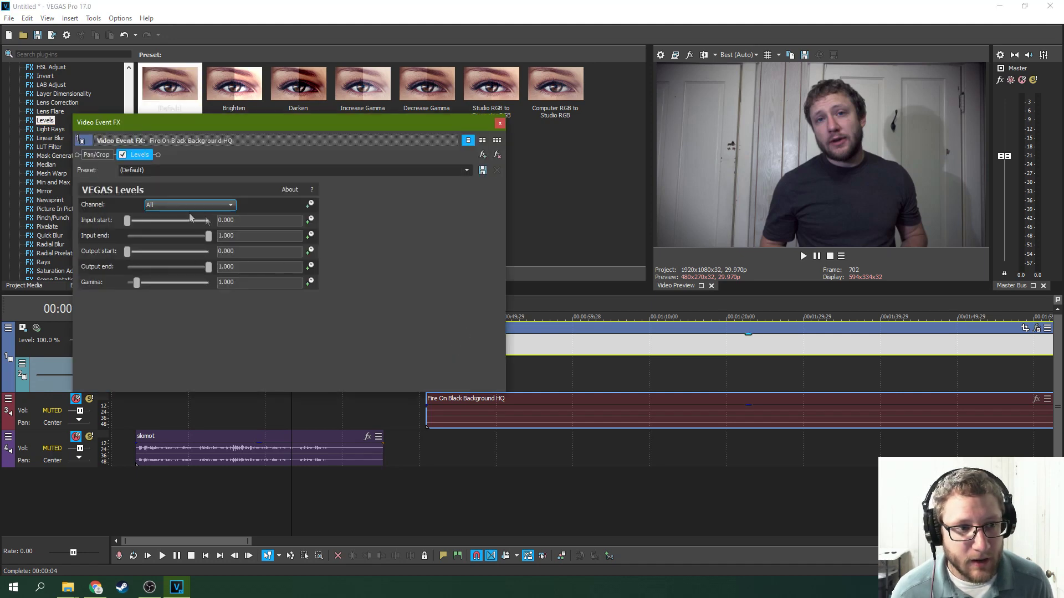
- Set the fire clip's Levels to input start 0.116, input end 0.925 and gamma 0.698
{"action": "left_click", "coordinate": [631, 345]}
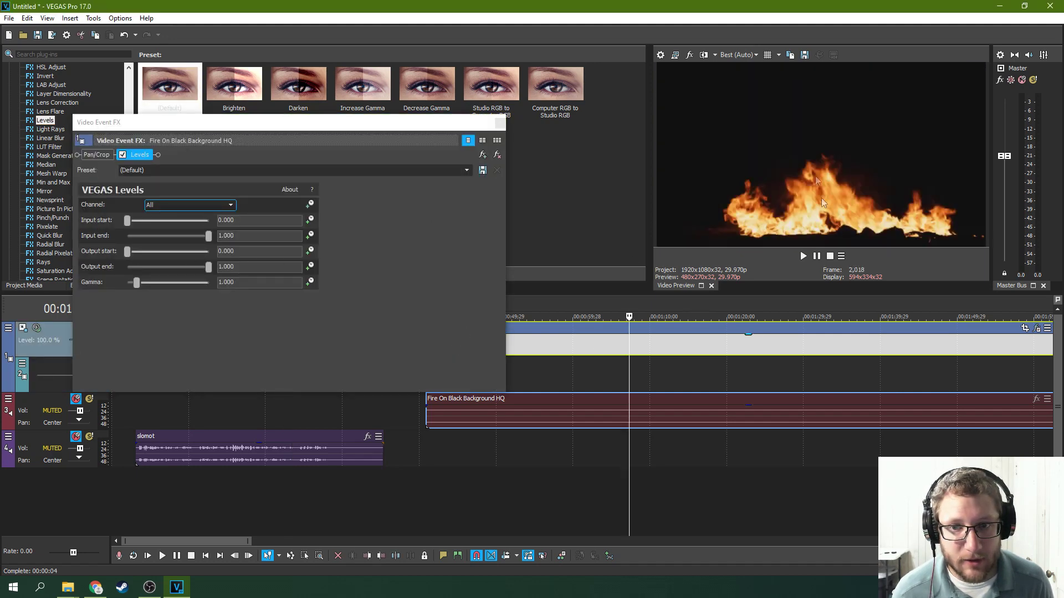
{"action": "left_click_drag", "start_coordinate": [127, 220], "coordinate": [123, 222]}
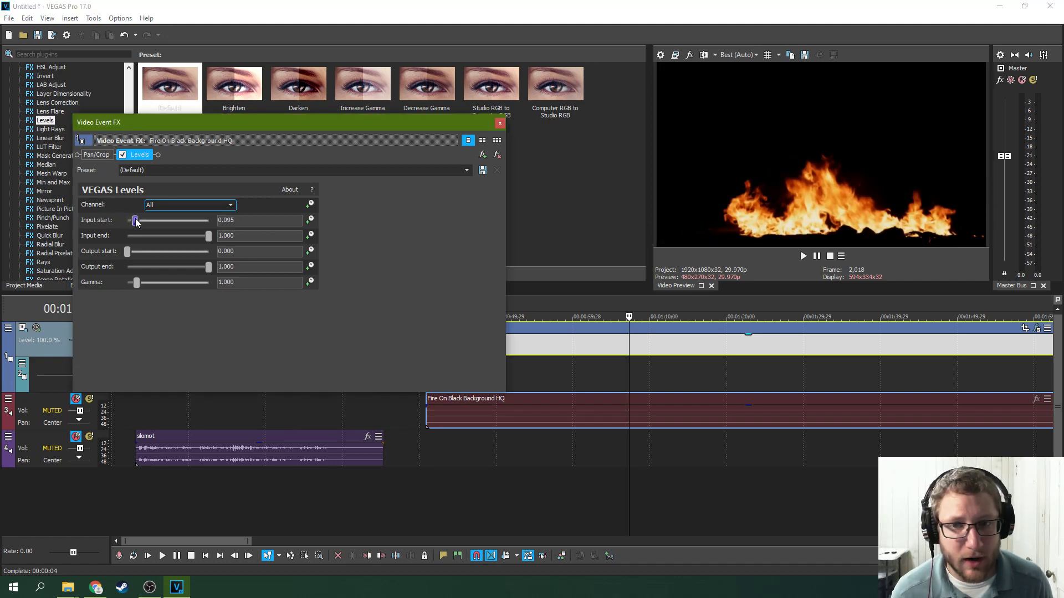
{"action": "left_click_drag", "start_coordinate": [135, 221], "coordinate": [132, 223]}
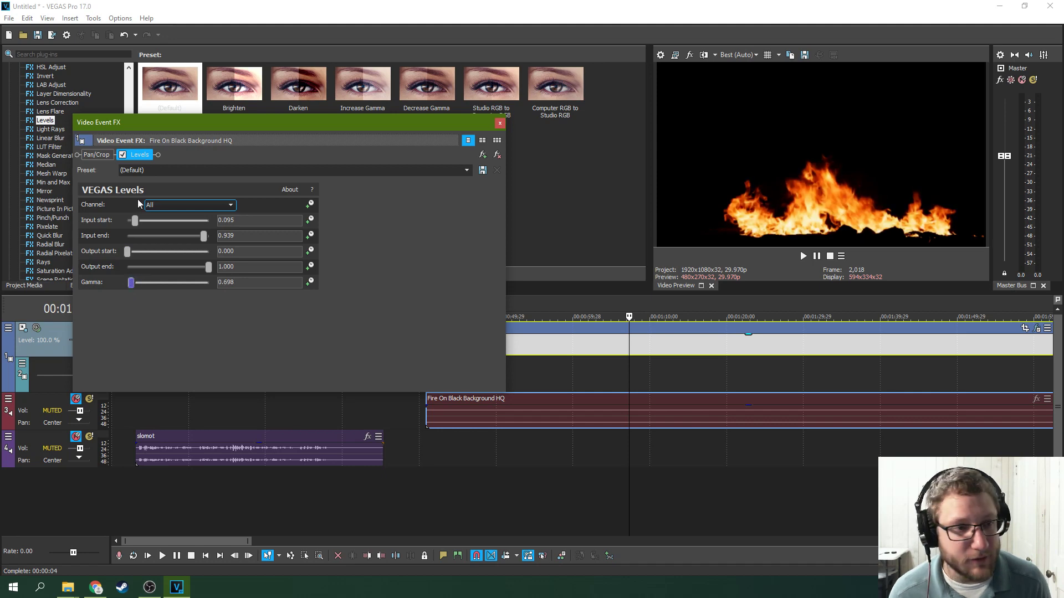
{"action": "left_click_drag", "start_coordinate": [138, 224], "coordinate": [131, 224]}
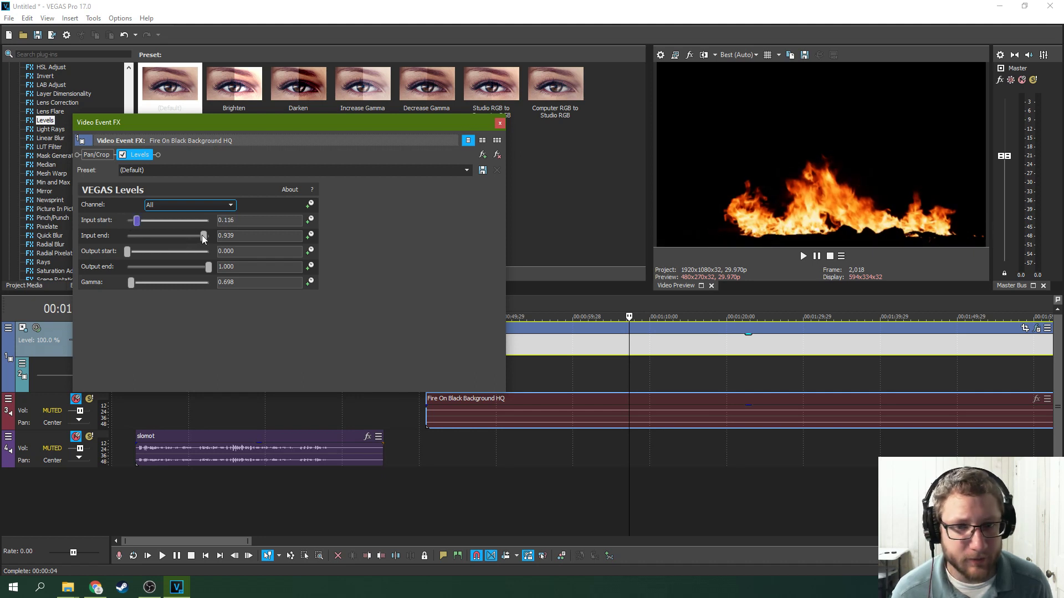
{"action": "left_click_drag", "start_coordinate": [200, 237], "coordinate": [202, 237]}
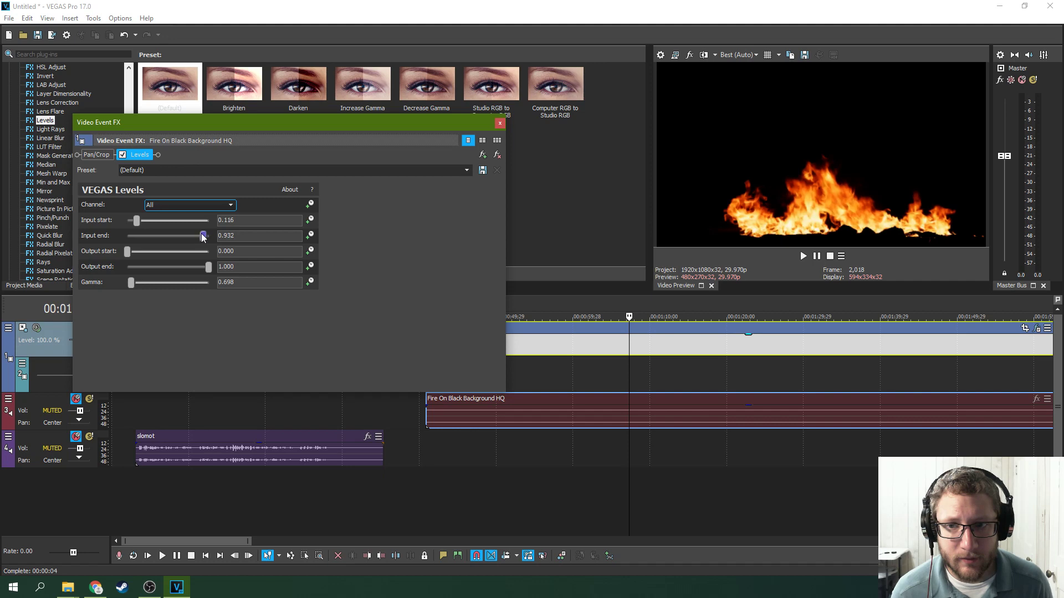
{"action": "left_click", "coordinate": [500, 123]}
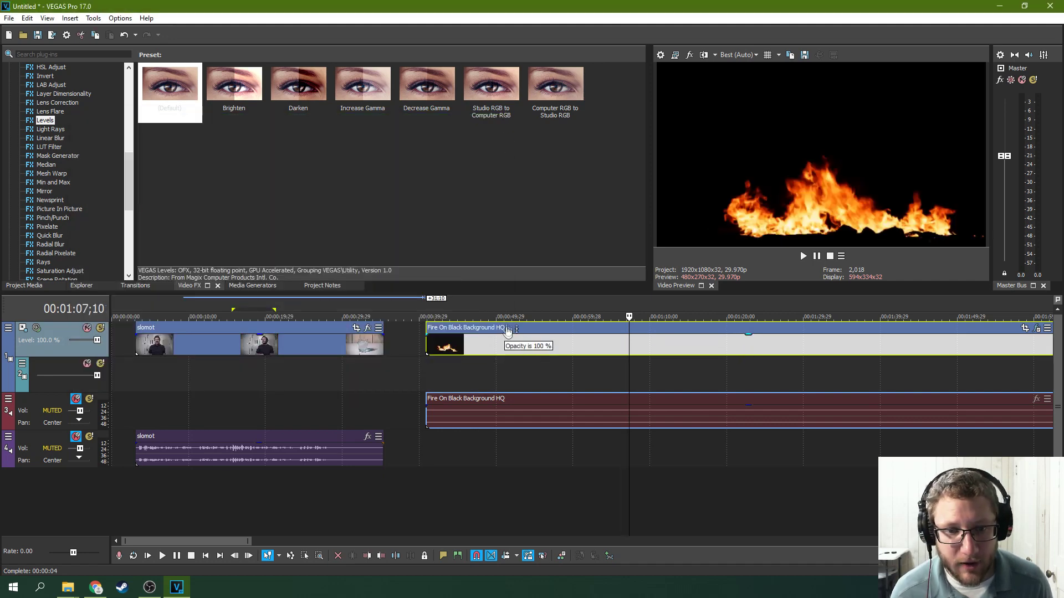
- Return the leveled fire clip to the second track aligned with slomot, checking 00:00:23;12
{"action": "left_click_drag", "start_coordinate": [507, 339], "coordinate": [281, 374]}
{"action": "left_click", "coordinate": [275, 371]}
{"action": "left_click", "coordinate": [225, 378]}
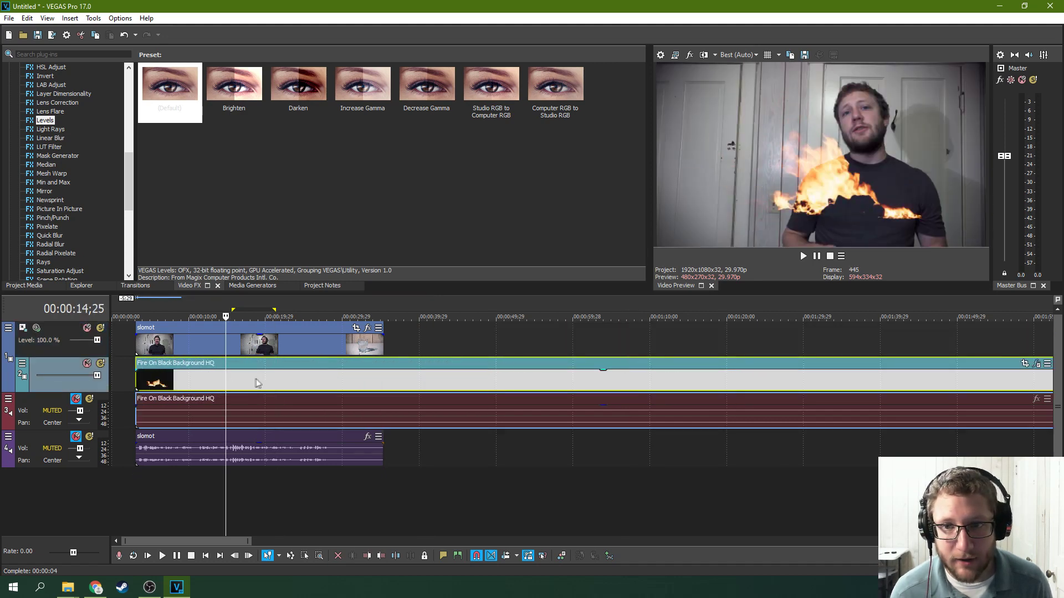
{"action": "left_click", "coordinate": [256, 382]}
{"action": "left_click", "coordinate": [291, 380]}
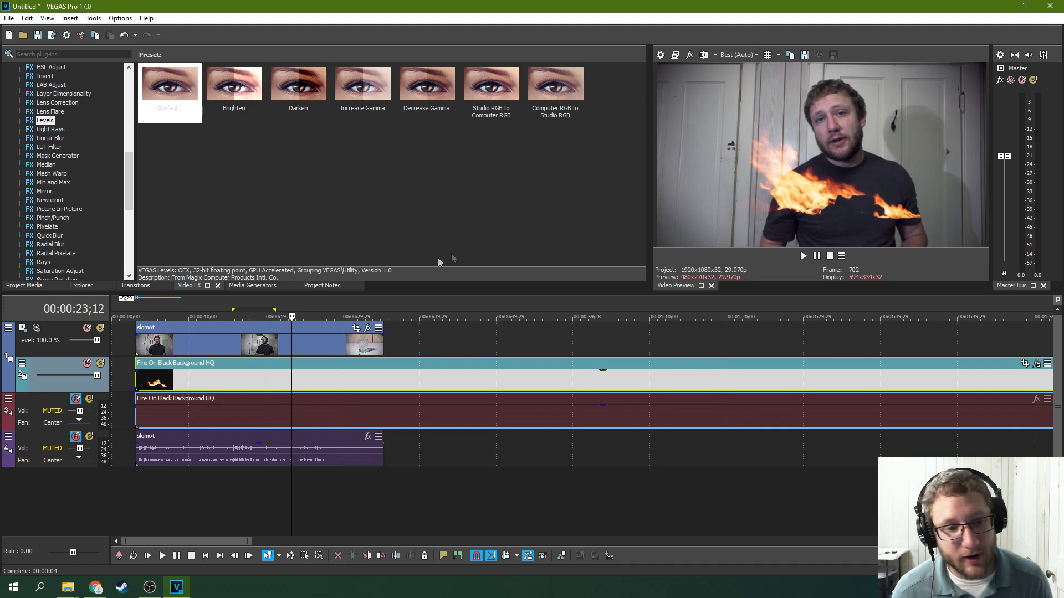
{"action": "scroll", "coordinate": [339, 386], "scroll_direction": "down", "scroll_amount": 4}
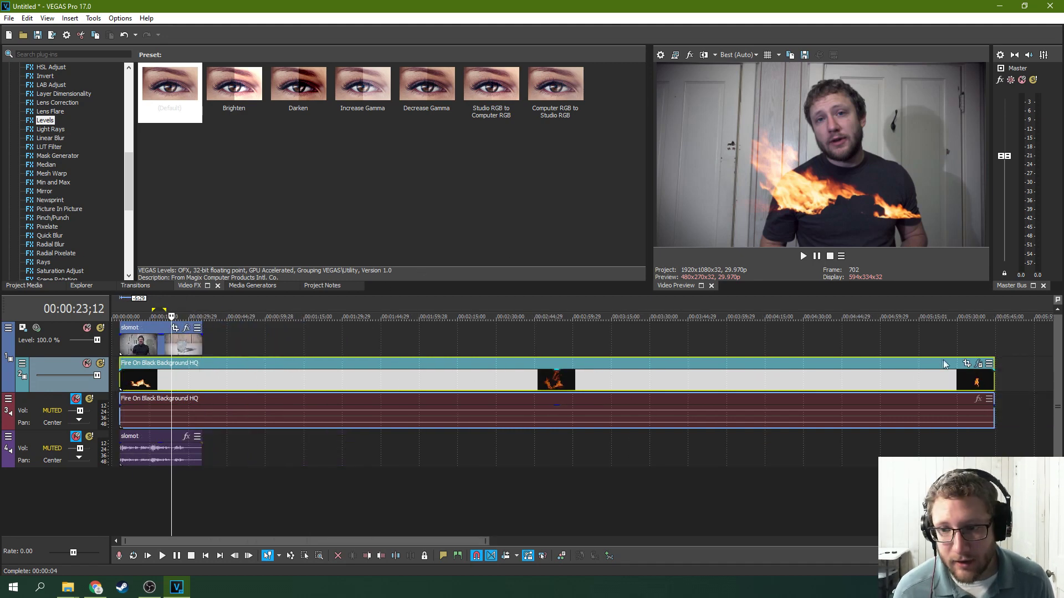
- In Pan/Crop, enlarge the fire's frame to width 2,252.8 and move it to X 498.9, Y 567.4
{"action": "left_click", "coordinate": [976, 364]}
{"action": "left_click_drag", "start_coordinate": [476, 187], "coordinate": [572, 135]}
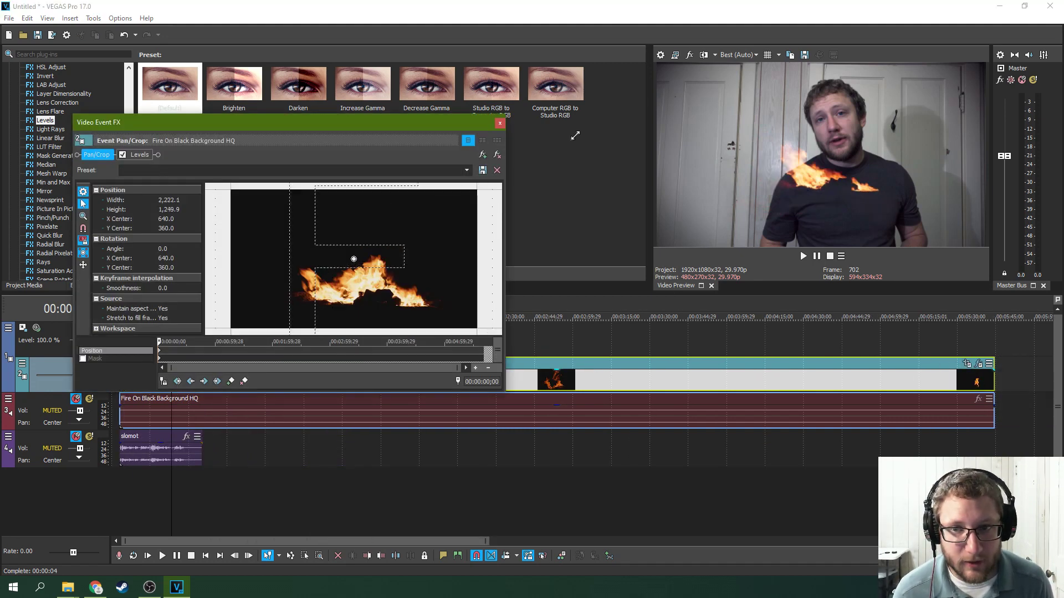
{"action": "left_click_drag", "start_coordinate": [310, 266], "coordinate": [337, 196]}
{"action": "left_click", "coordinate": [500, 122]}
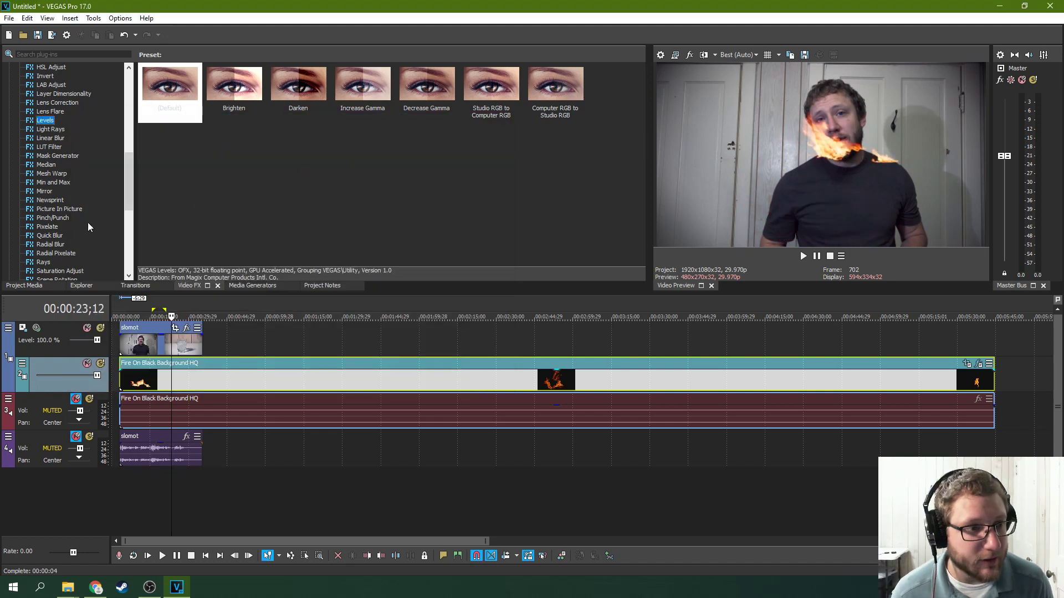
{"action": "left_click", "coordinate": [58, 209]}
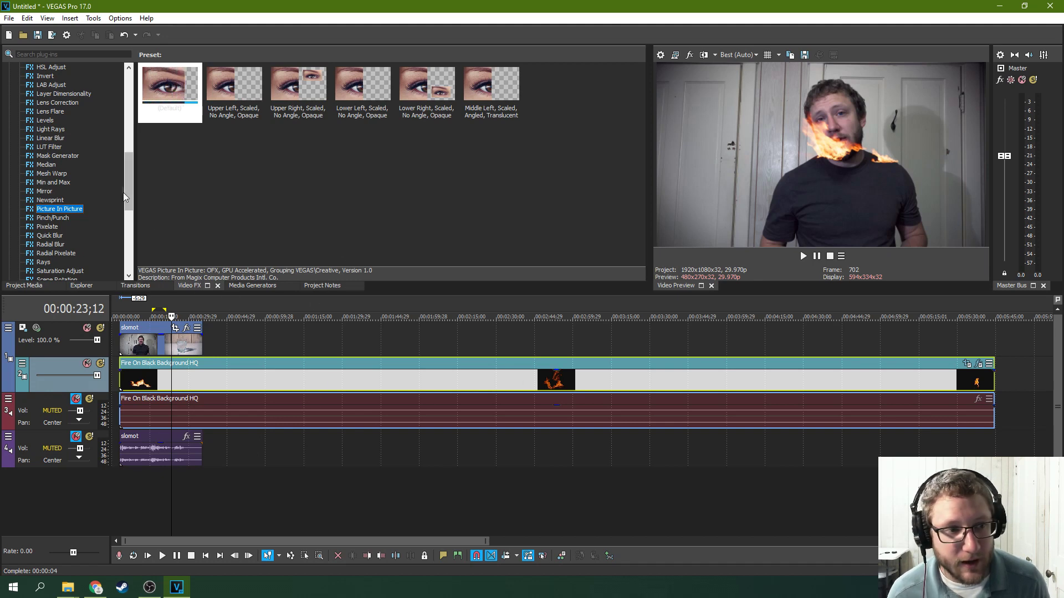
{"action": "scroll", "coordinate": [130, 183], "scroll_direction": "down", "scroll_amount": 3}
- Enable a Pan/Crop mask on the fire clip and draw a five-point closed path around the central flame
{"action": "left_click", "coordinate": [966, 363]}
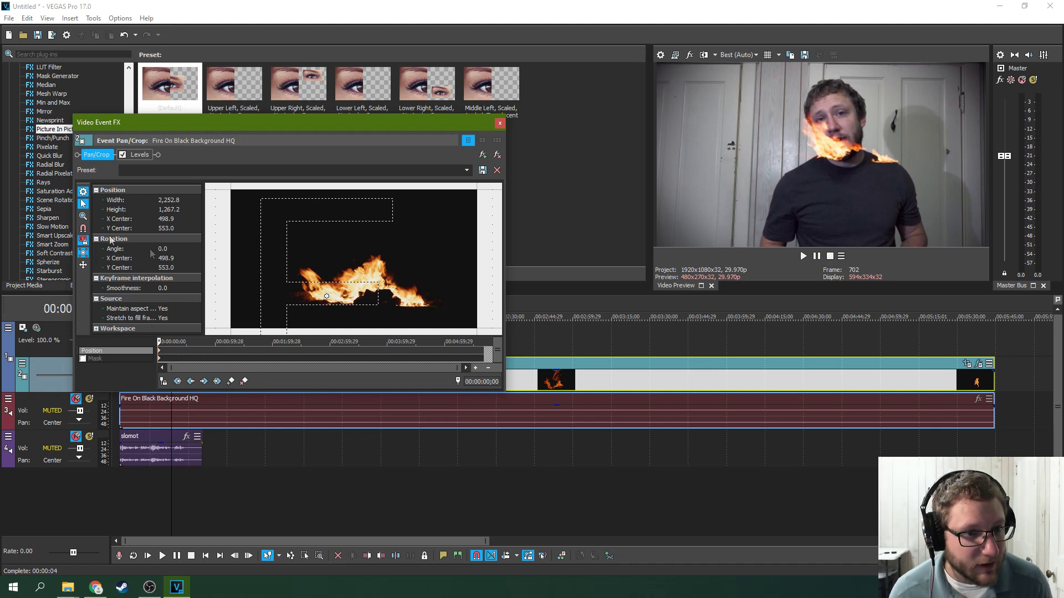
{"action": "left_click", "coordinate": [83, 359]}
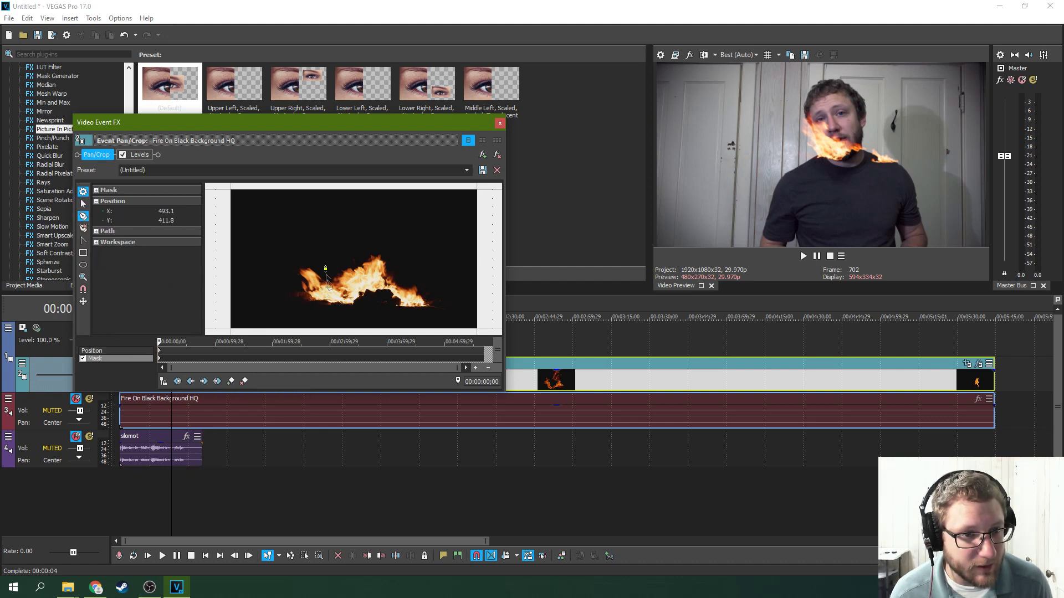
{"action": "left_click", "coordinate": [364, 287]}
{"action": "left_click", "coordinate": [377, 271]}
{"action": "left_click", "coordinate": [354, 258]}
{"action": "left_click", "coordinate": [332, 260]}
{"action": "left_click", "coordinate": [325, 269]}
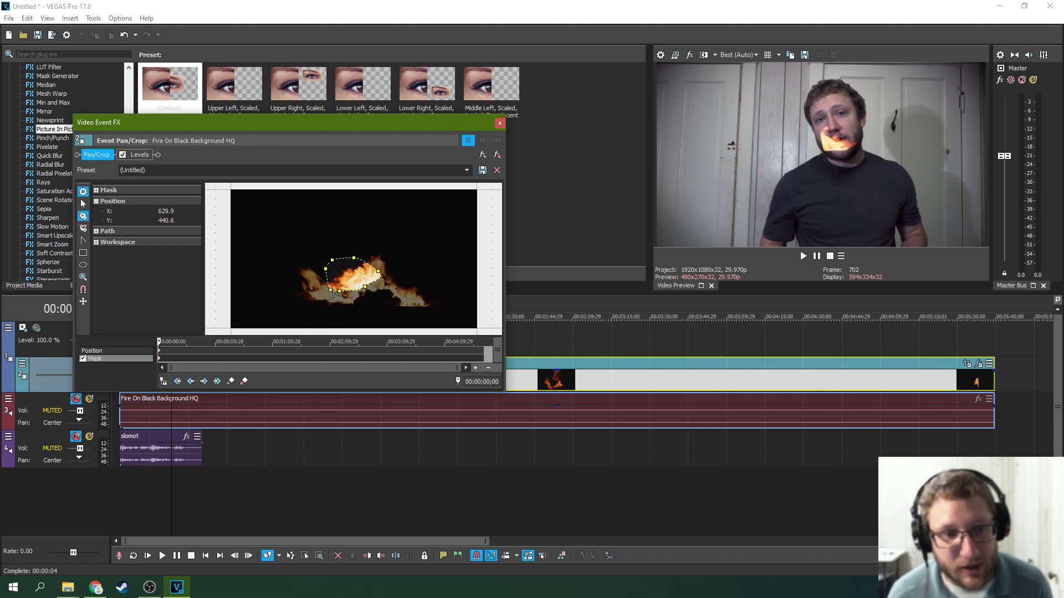
{"action": "left_click", "coordinate": [500, 124]}
{"action": "left_click", "coordinate": [159, 390]}
{"action": "left_click", "coordinate": [152, 388]}
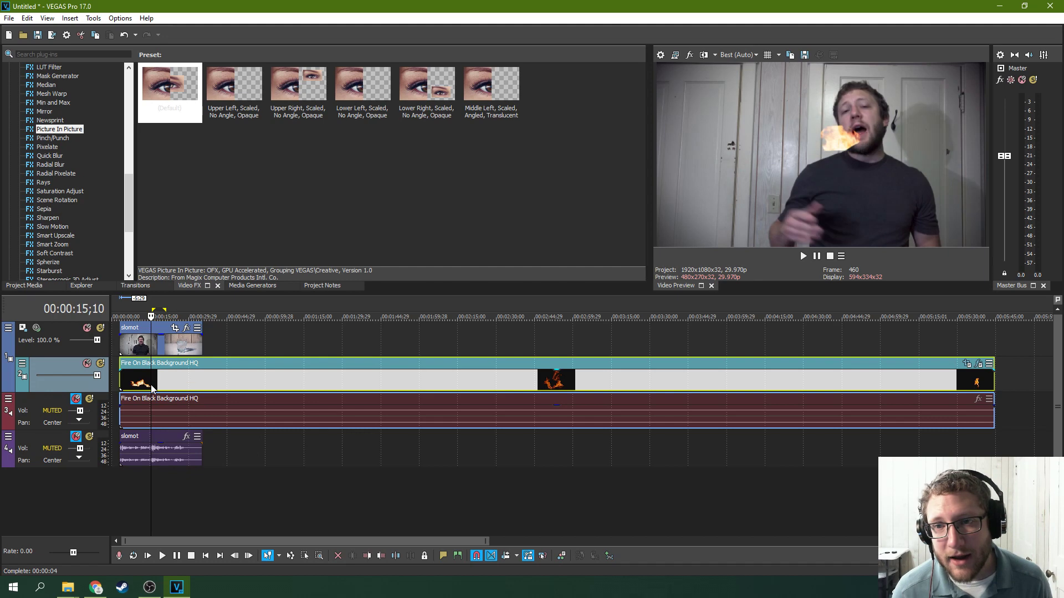
{"action": "left_click", "coordinate": [172, 387]}
{"action": "left_click", "coordinate": [181, 387]}
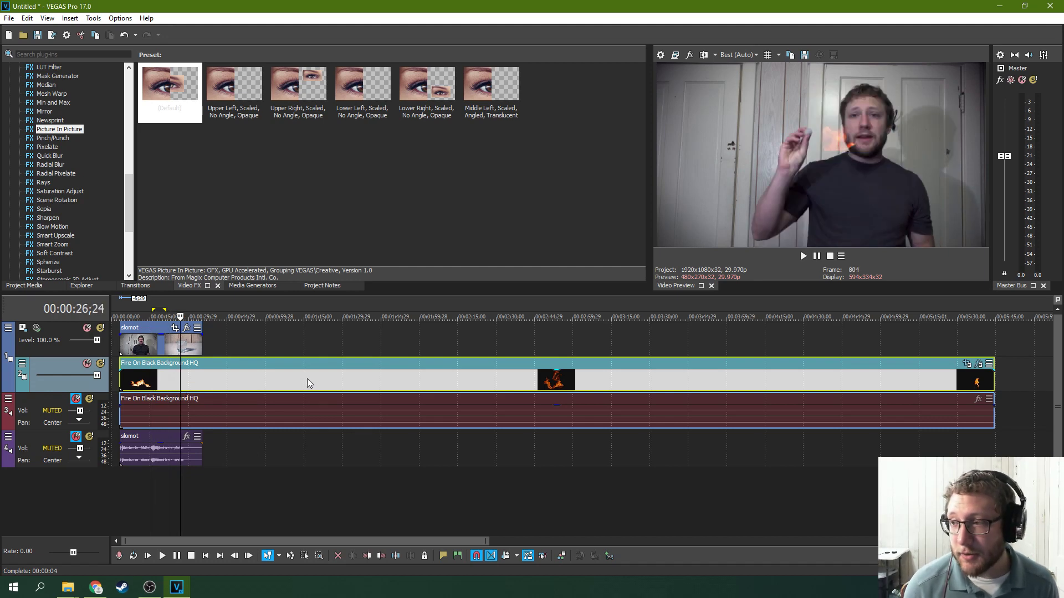
{"action": "left_click", "coordinate": [128, 386]}
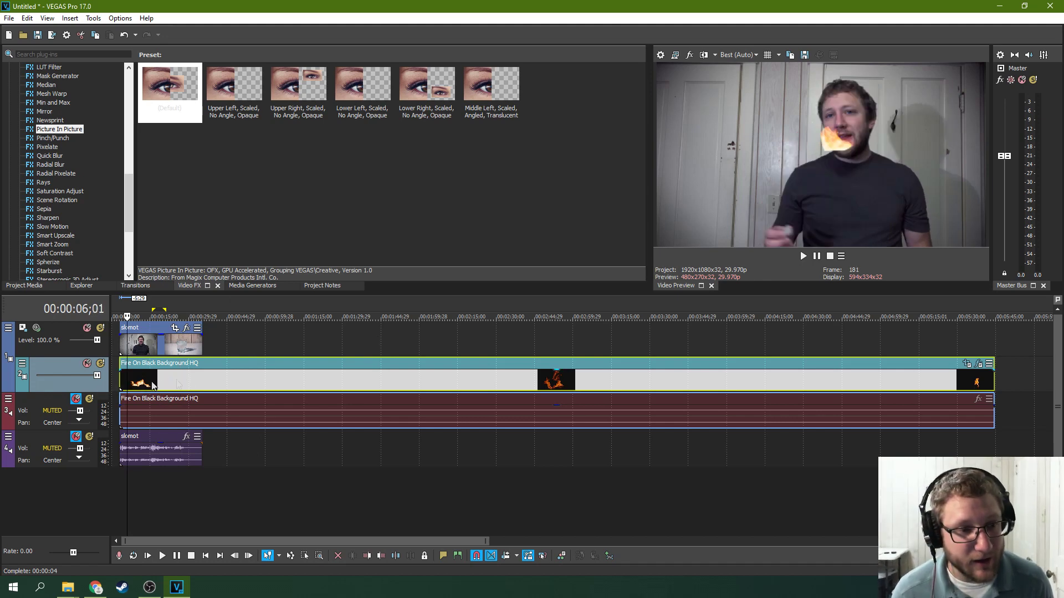
{"action": "left_click", "coordinate": [180, 390]}
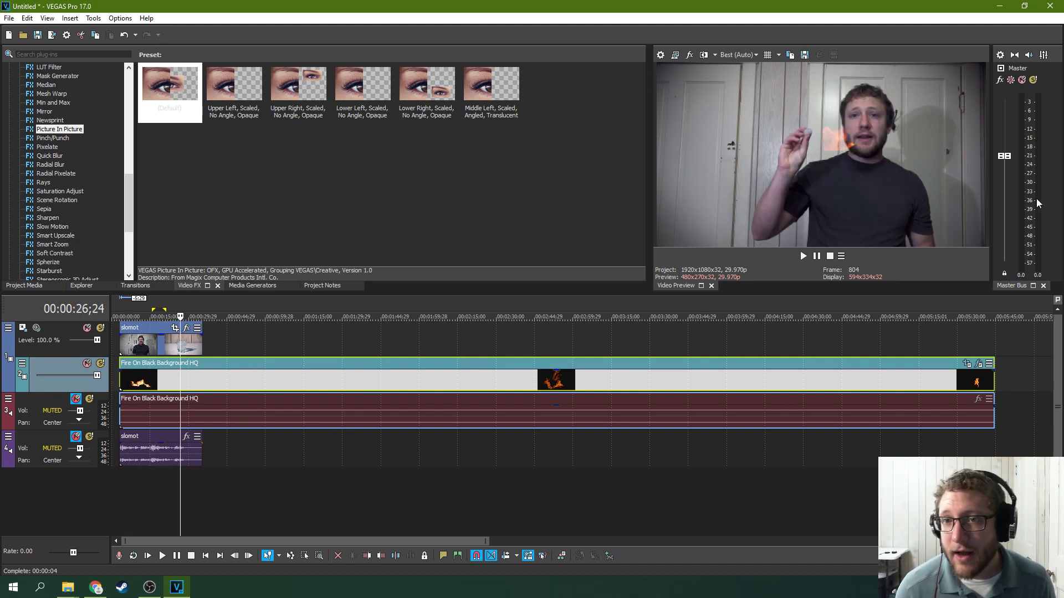